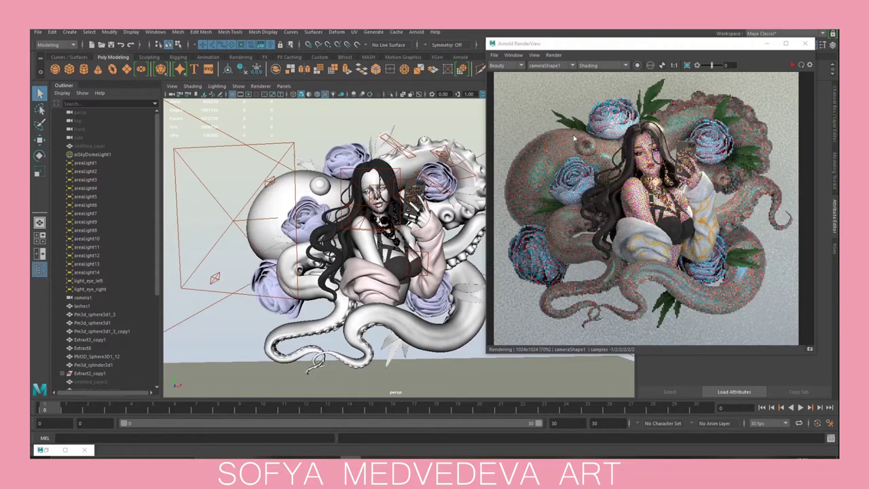
middle_click_drag(614, 223, 620, 224)
middle_click_drag(694, 242, 690, 242)
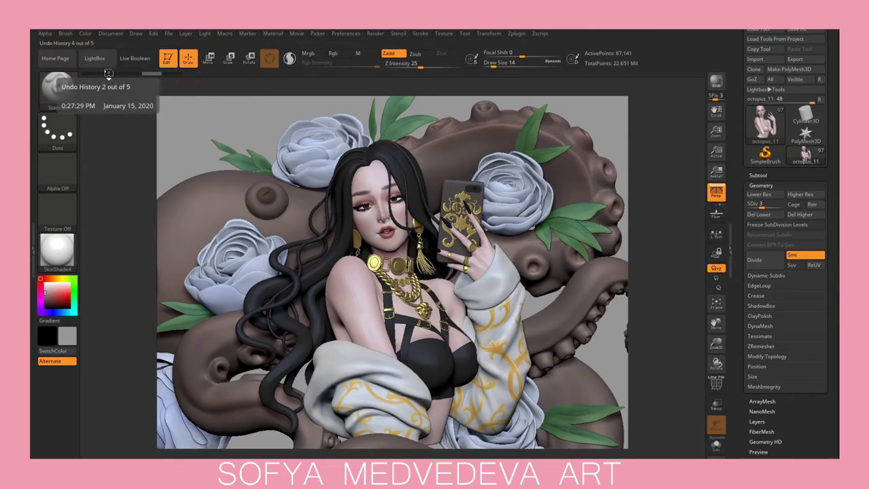
left_click(108, 74)
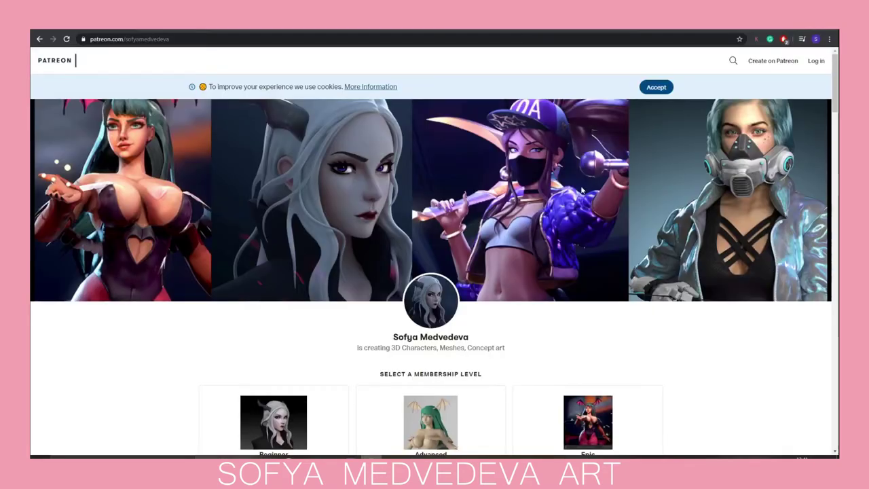
- Look through the artist's Patreon page: membership levels, the about section and the goals
scroll(581, 185, "down", 5)
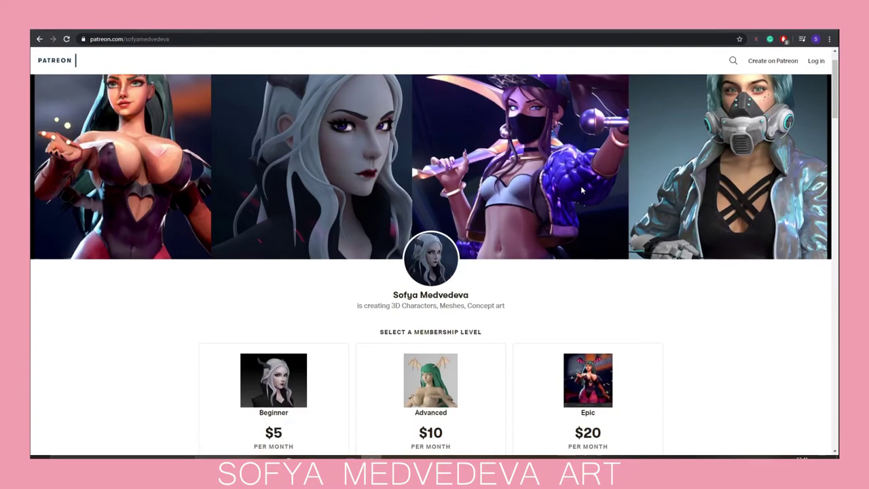
scroll(581, 188, "down", 4)
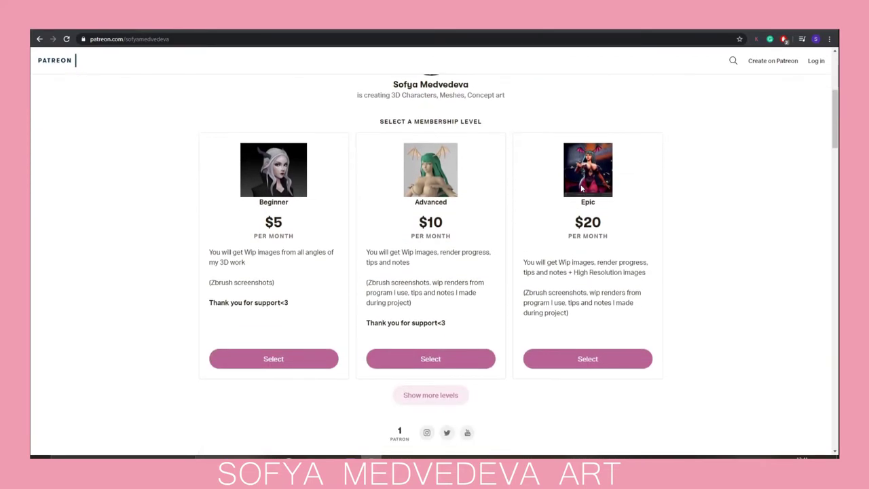
scroll(581, 188, "down", 4)
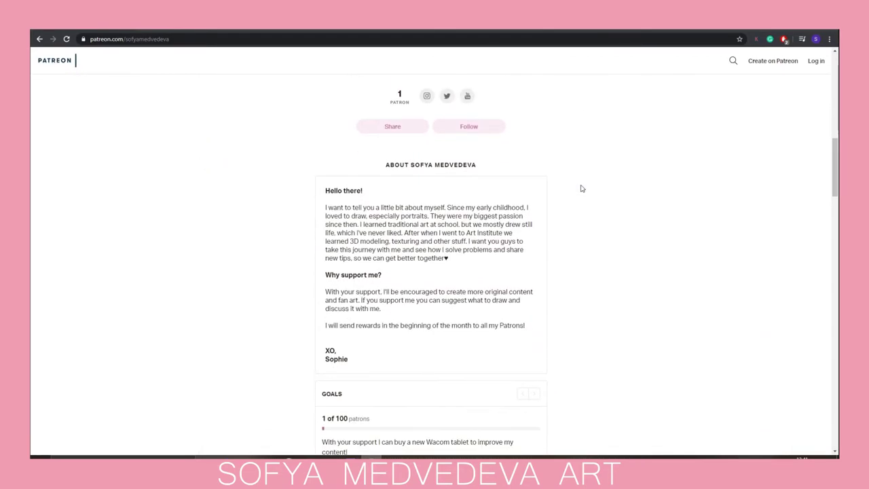
scroll(581, 188, "down", 3)
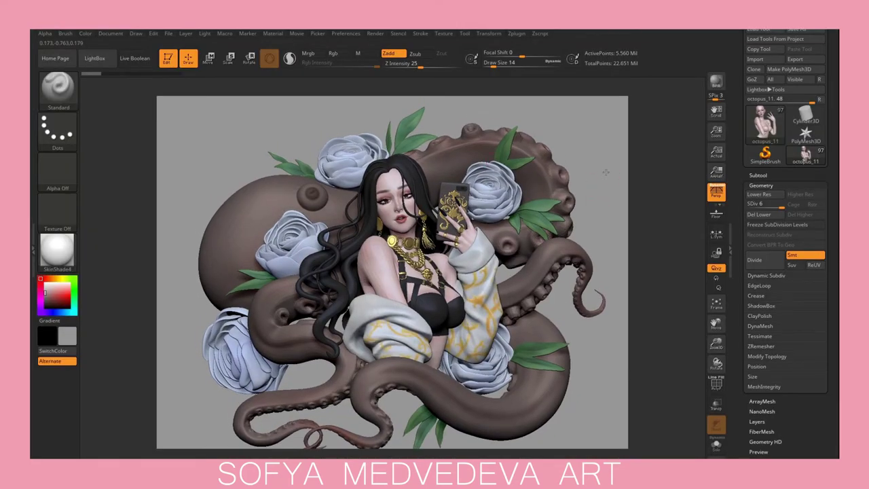
- In ZBrush, check the body's polypaint layer by hiding it and showing it again
mouse_move(605, 172)
left_mouse_down("alt")
mouse_move(592, 156)
mouse_move(606, 157)
left_mouse_up("alt")
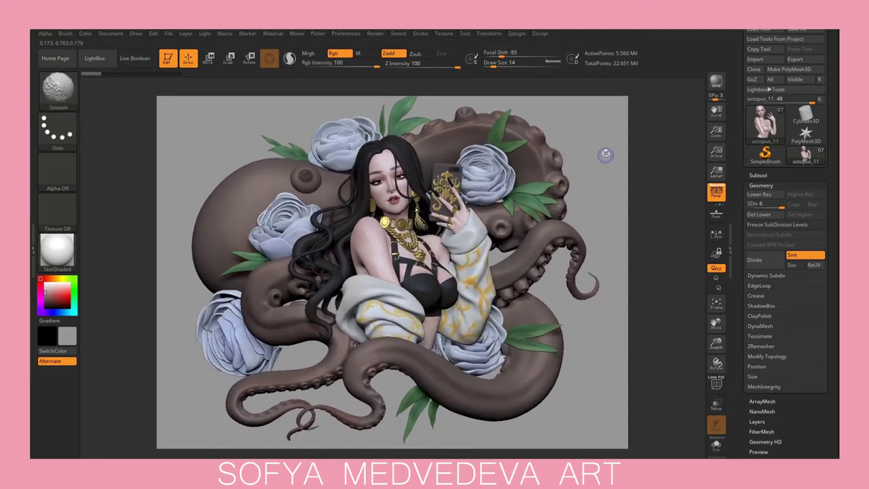
key("ctrl")
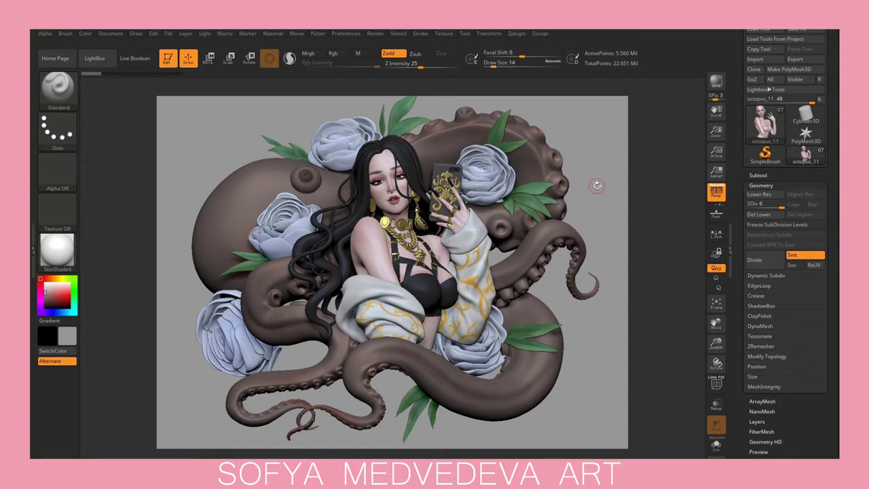
left_click(756, 421)
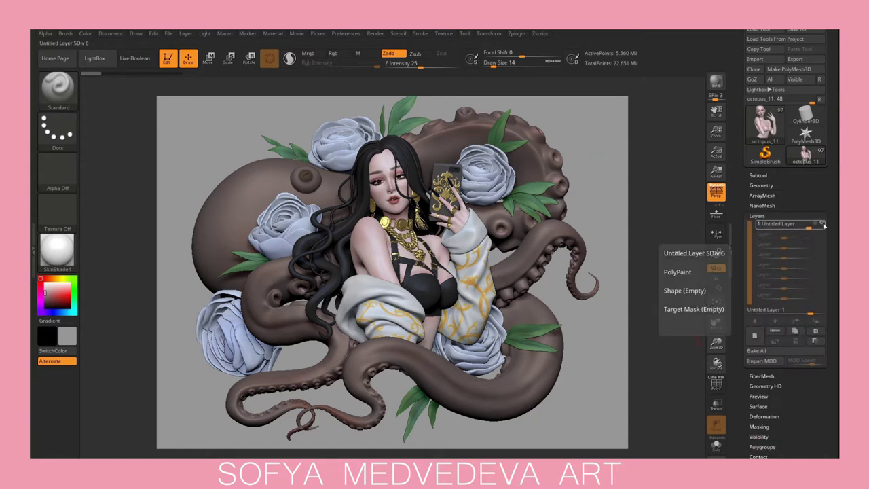
left_click(823, 224)
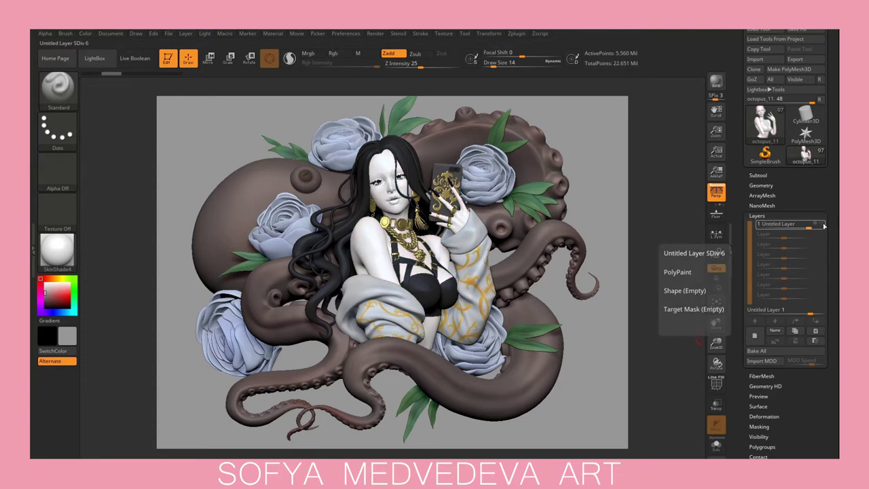
left_click(823, 225)
- Set the subdivision level of the body geometry to 3
left_click(754, 185)
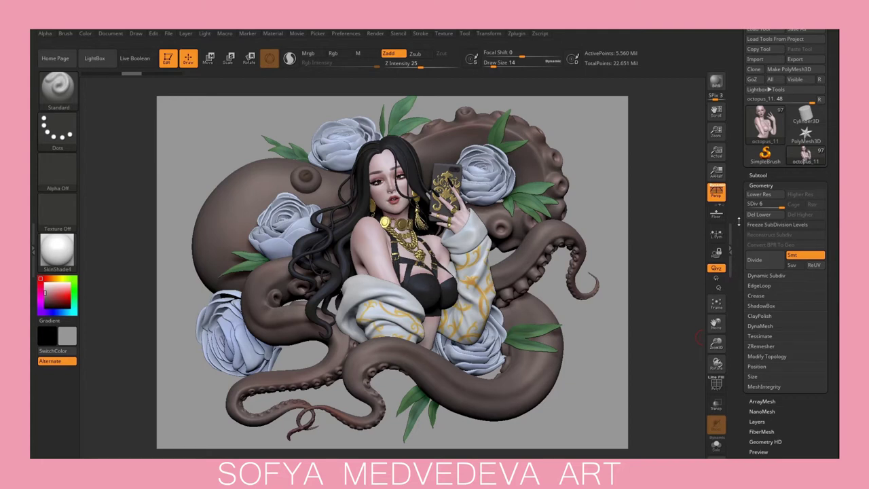
left_click_drag(617, 181, 672, 195)
left_click(768, 203)
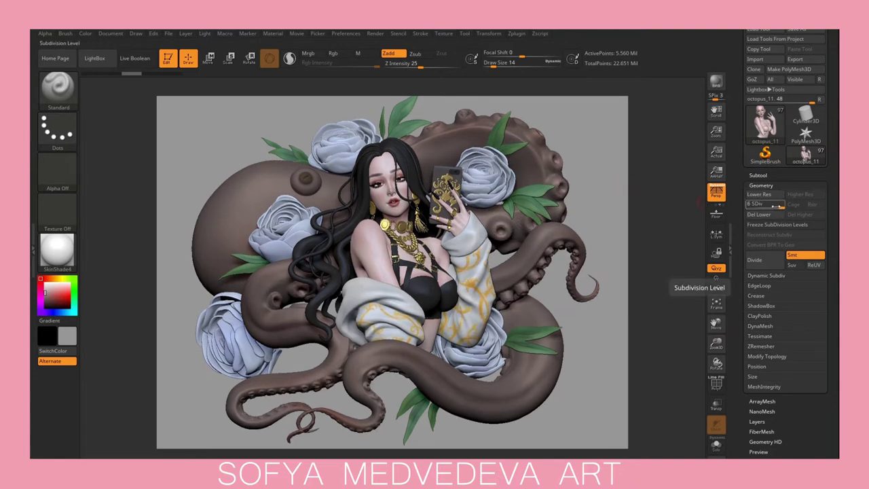
type("3")
key("Return")
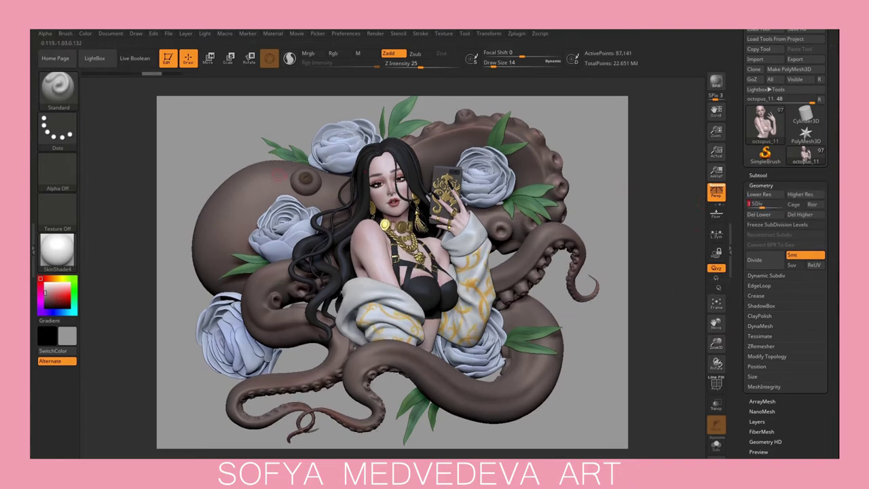
- Try subdivision level 2 on the body for comparison and return it to level 3
right_click_drag(605, 126, 603, 180, "alt")
right_click_drag(553, 152, 463, 87, "ctrl")
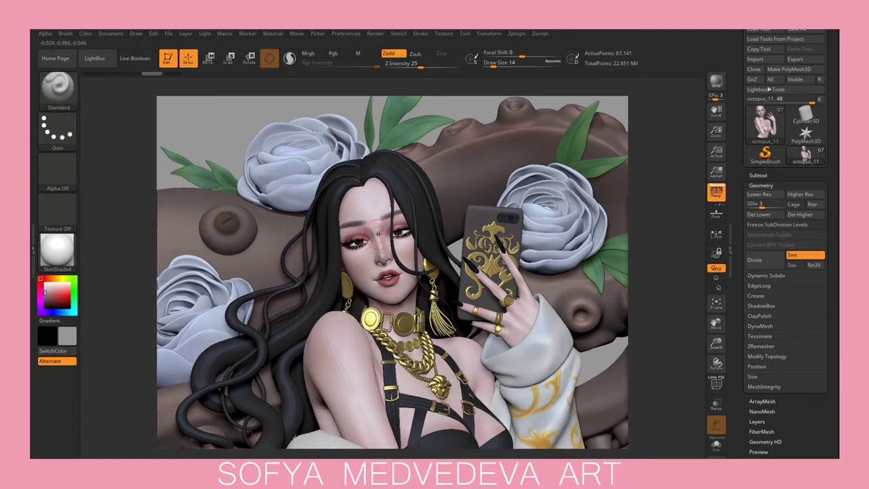
left_click_drag(445, 106, 424, 106)
left_click(754, 204)
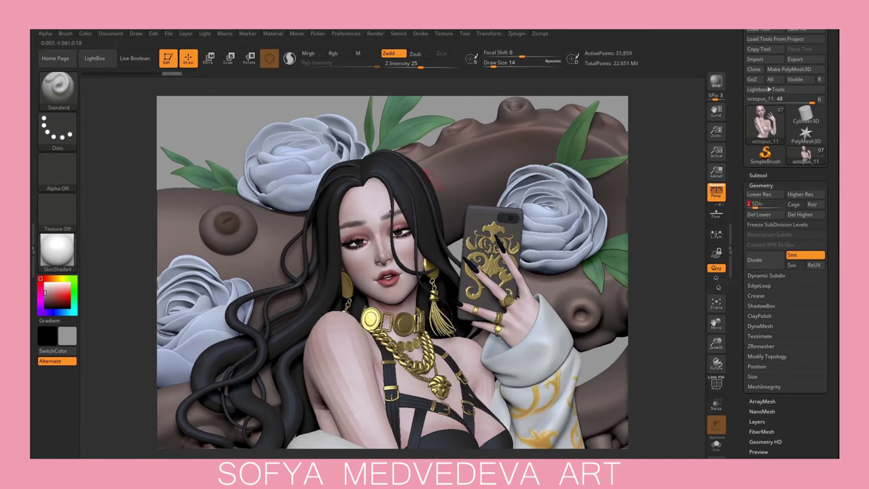
mouse_move(462, 106)
left_mouse_down()
mouse_move(473, 102)
mouse_move(445, 102)
left_mouse_up()
left_click_drag(755, 206, 763, 206)
- Export only the selected body subtool as an ASCII FBX, replacing the existing body_test file in the maya folder
left_click(520, 35)
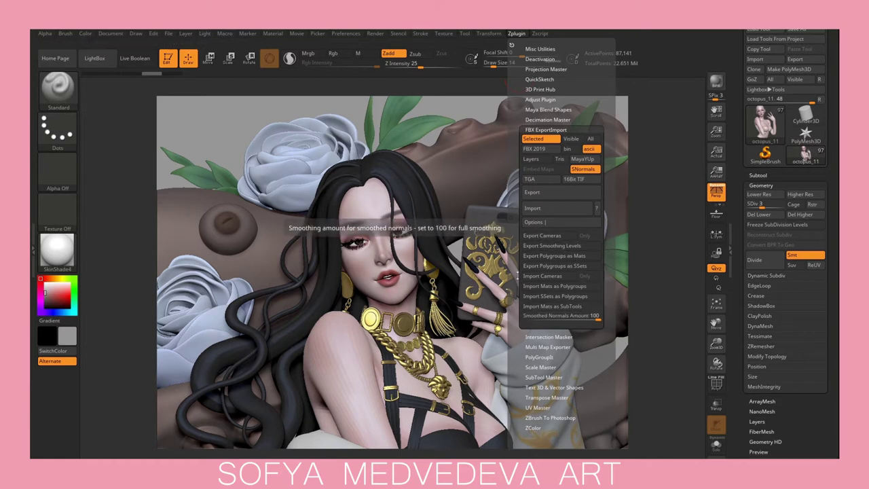
left_click(537, 224)
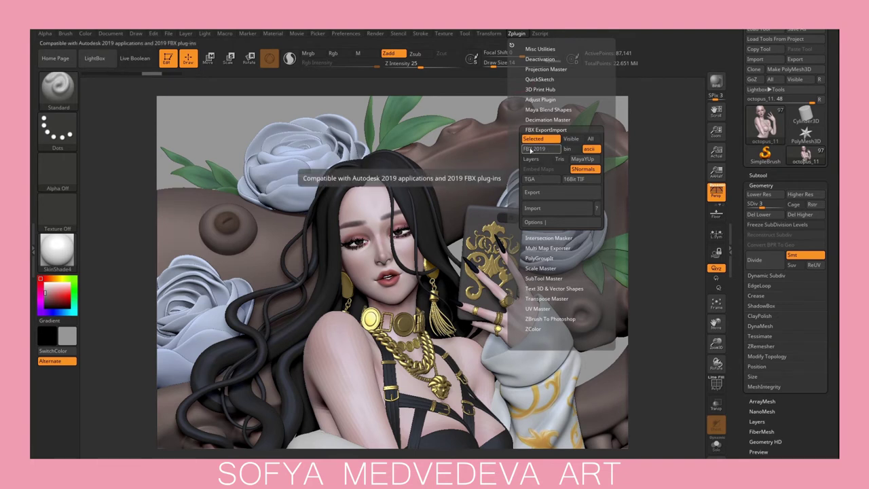
left_click(545, 196)
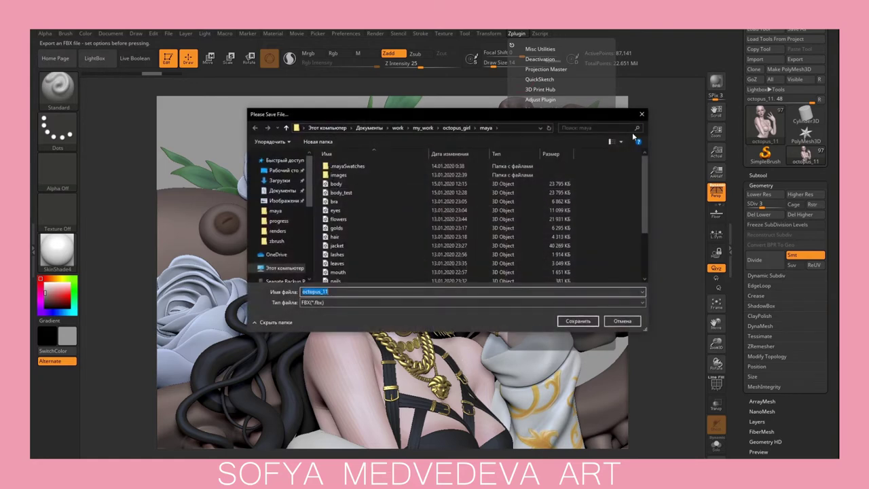
left_click(642, 114)
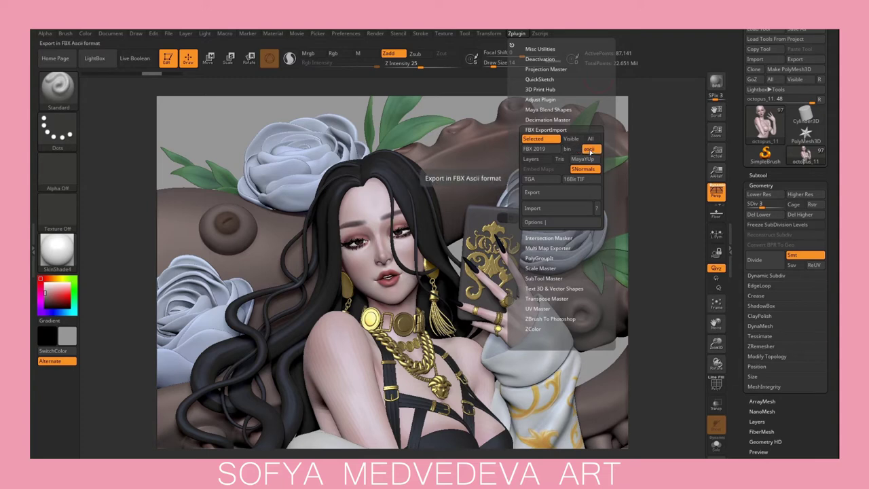
left_click(561, 193)
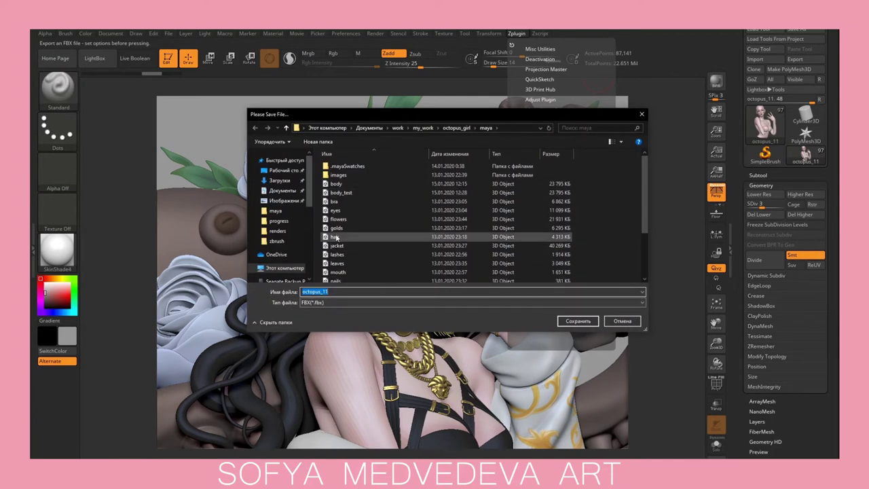
left_click(345, 192)
left_click(575, 320)
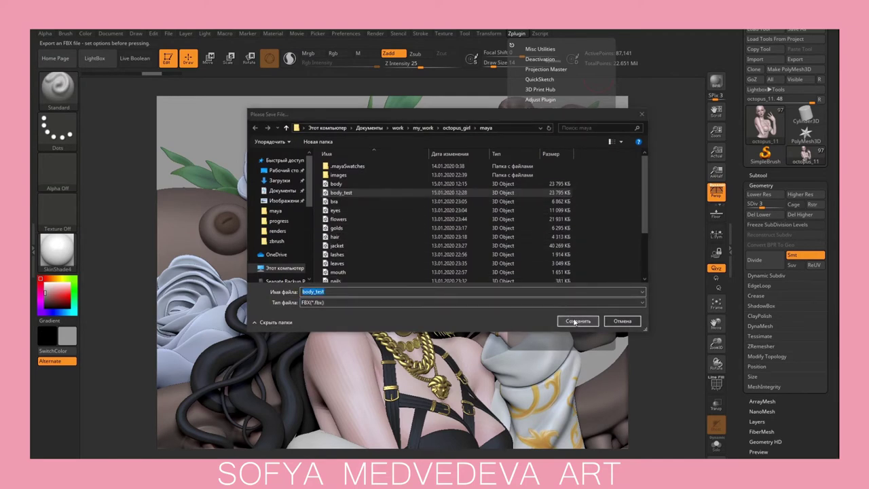
left_click(459, 244)
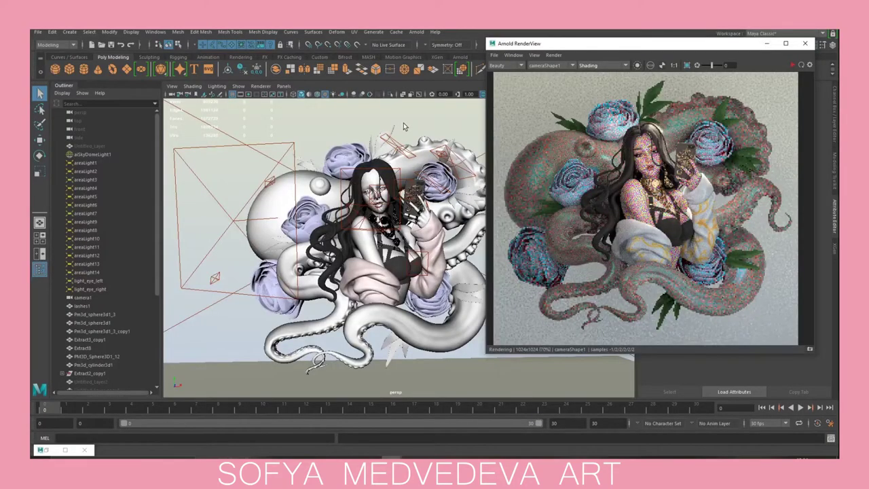
- Switch to Maya, minimize the Arnold RenderView and turn off the reference mode of the background display layer
left_click(767, 43)
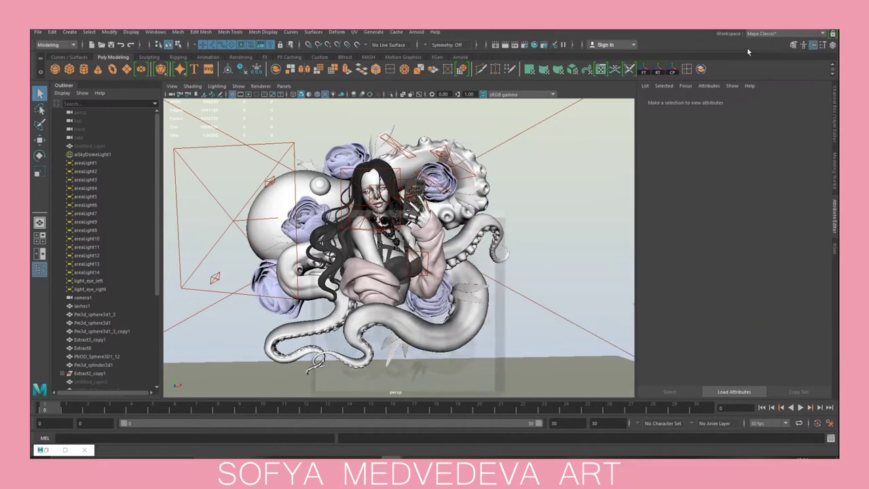
scroll(117, 303, "down", 5)
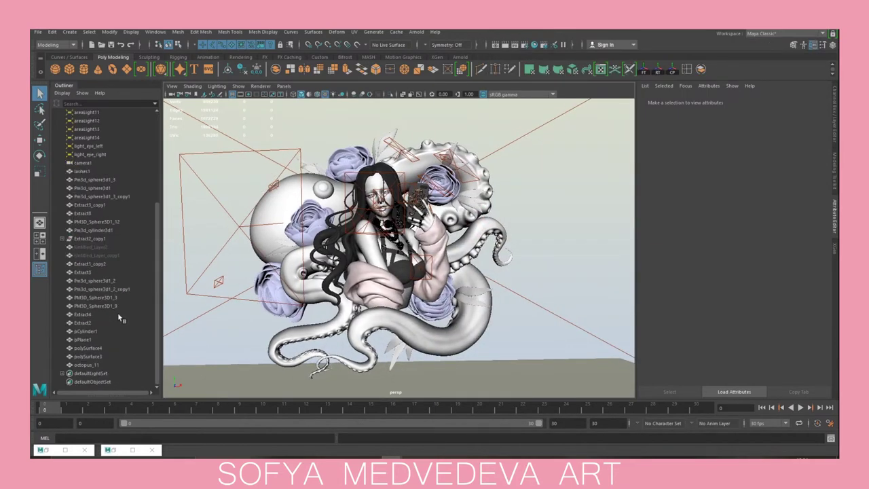
left_click(833, 122)
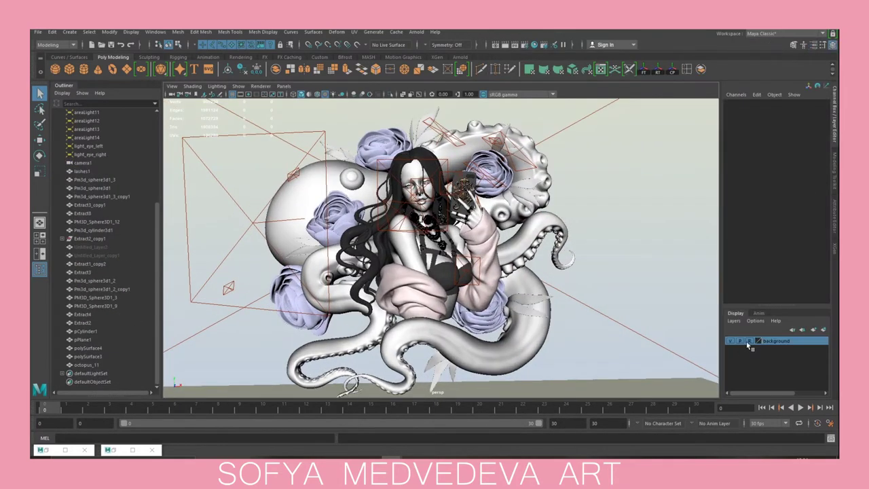
scroll(574, 307, "down", 8)
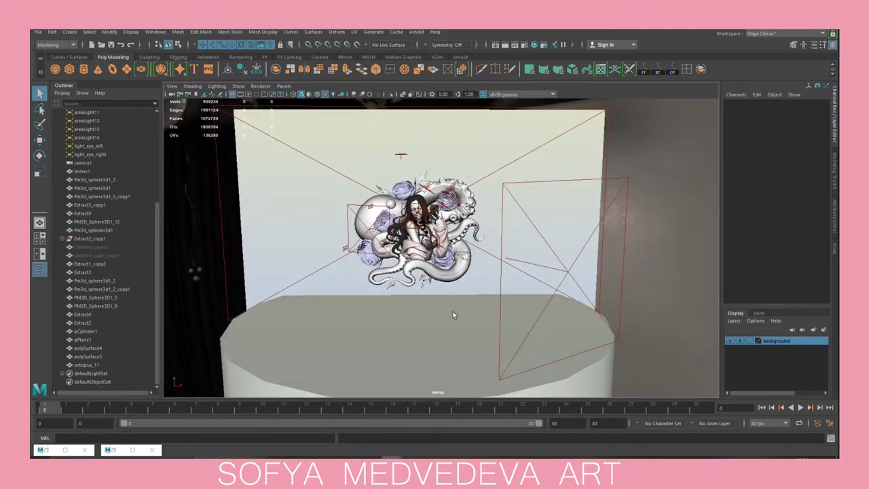
left_click(446, 294)
- Delete all meshes from lashes1 to octopus_11, leaving out the background objects pCylinder1 and pPlane1
left_click(95, 365)
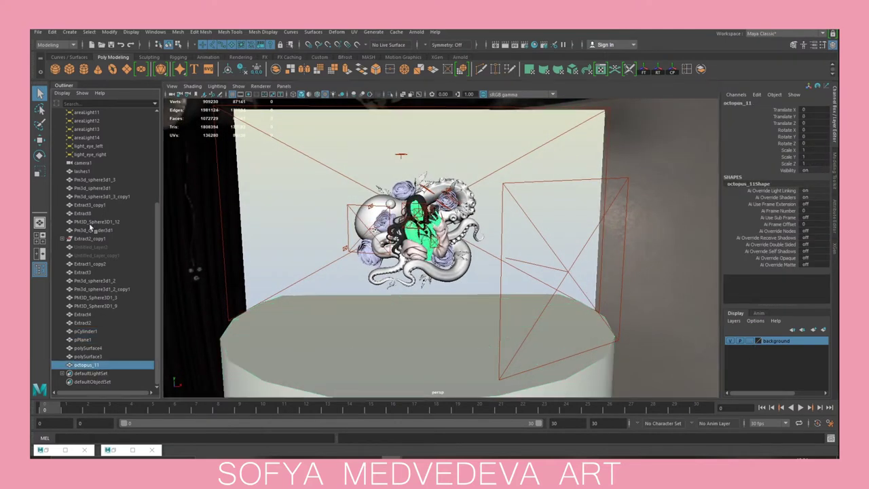
left_click(82, 172, "shift")
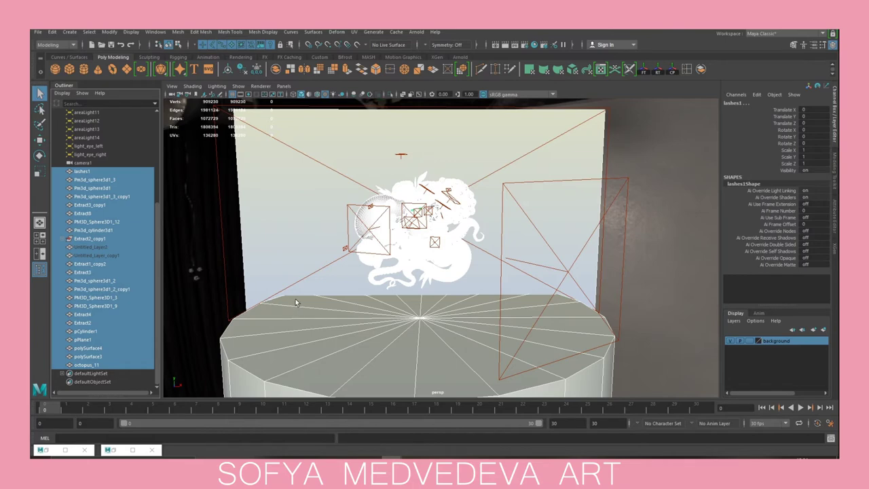
left_click(310, 311, "ctrl")
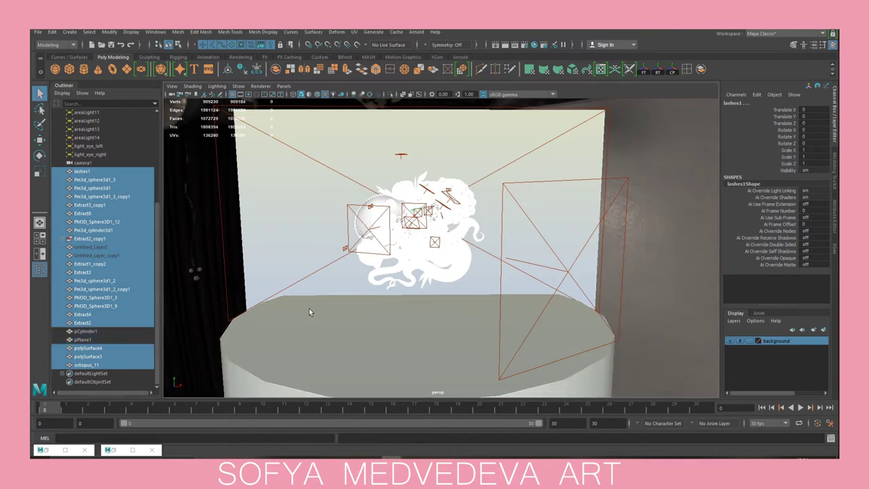
key("Delete")
- Import body_test.fbx from the project's maya folder into the scene
scroll(412, 202, "up", 5)
middle_click_drag(412, 202, 444, 250, "alt")
left_click_drag(444, 250, 444, 241, "alt")
left_click(38, 32)
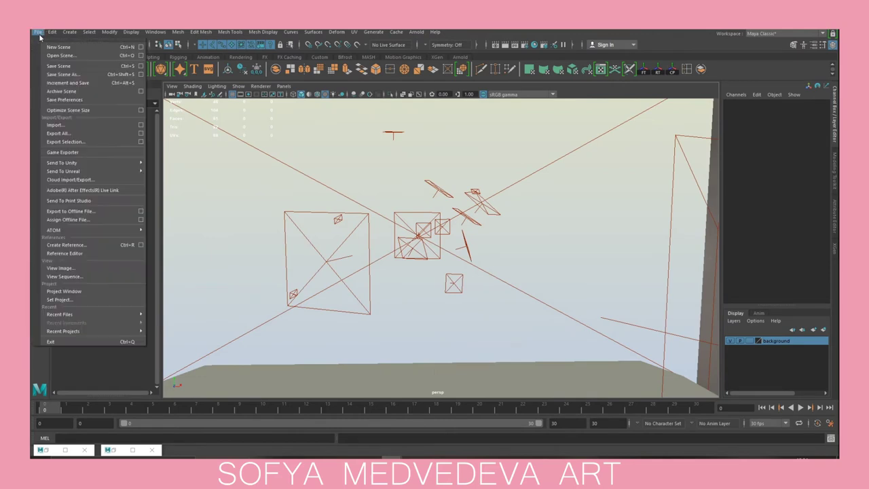
left_click(59, 126)
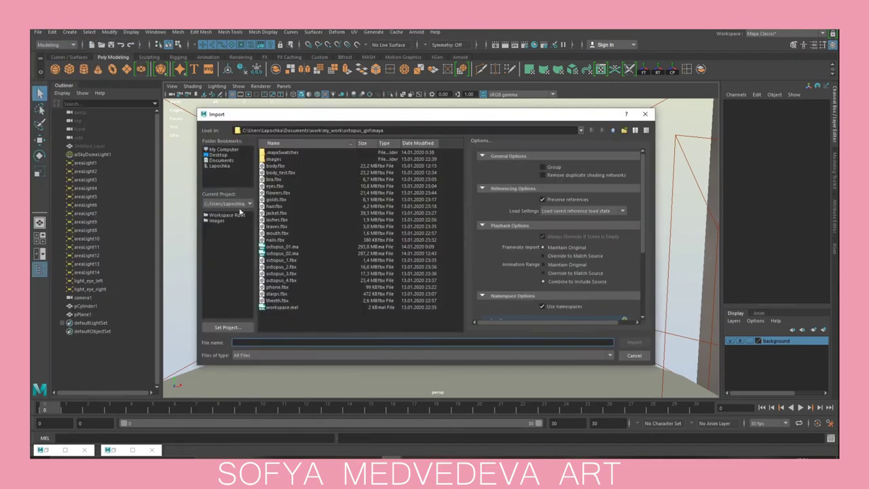
left_click(285, 173)
left_click(633, 343)
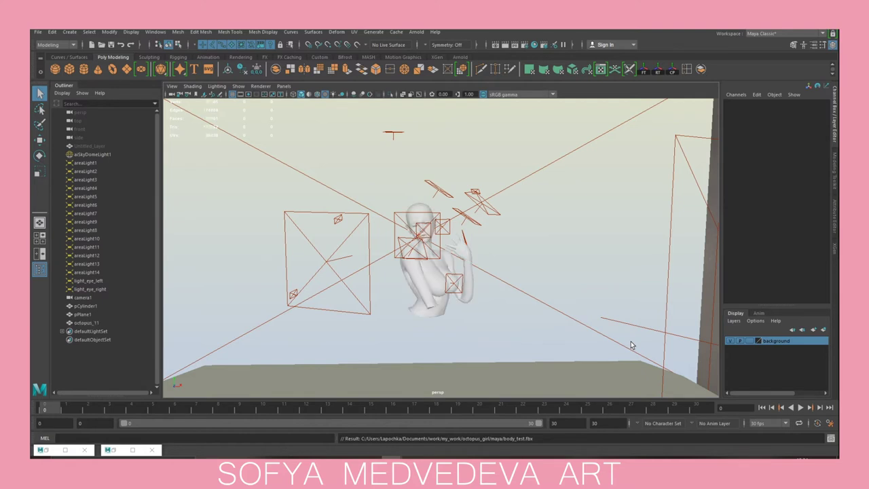
- Restore the Arnold RenderView, render the imported body to inspect its shading, and stop the render
scroll(407, 225, "up", 8)
middle_click_drag(483, 283, 440, 214, "alt")
scroll(441, 214, "down", 4)
middle_click_drag(449, 266, 434, 294, "alt")
left_click(133, 450)
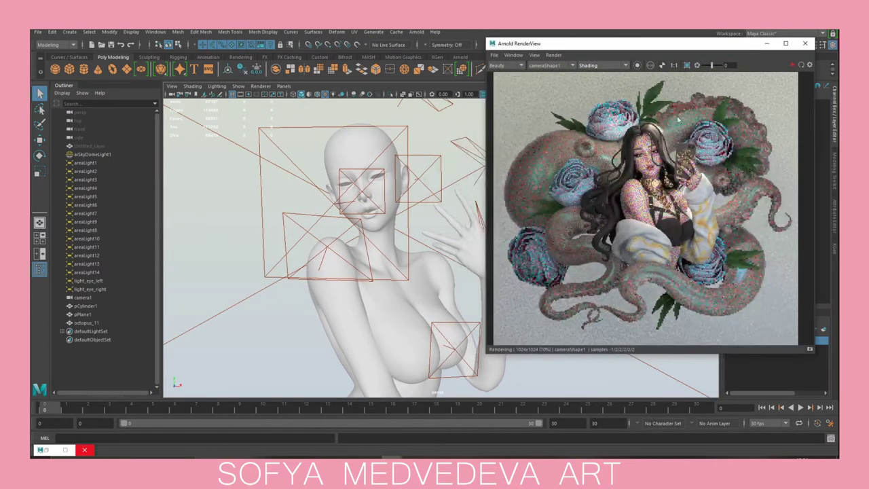
left_click(793, 66)
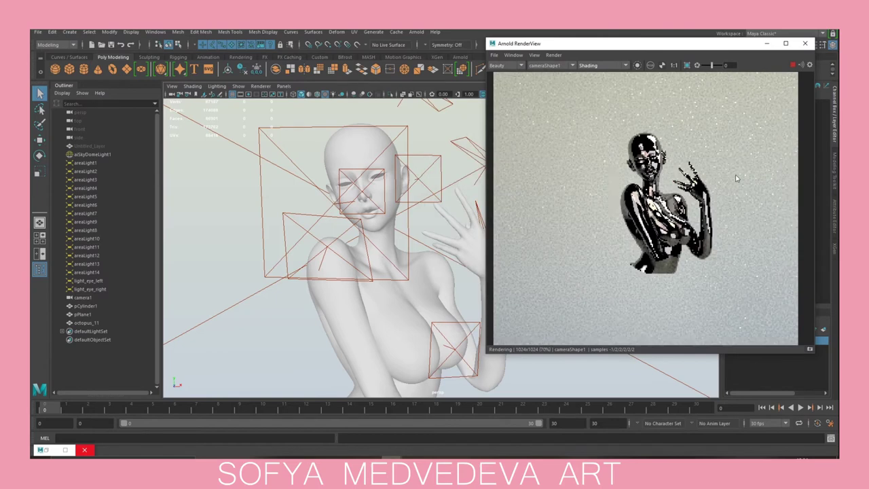
scroll(724, 173, "up", 2)
scroll(655, 151, "down", 2)
mouse_move(543, 101)
left_mouse_down("shift")
mouse_move(678, 200)
mouse_move(689, 278)
left_mouse_up("shift")
left_click(793, 64)
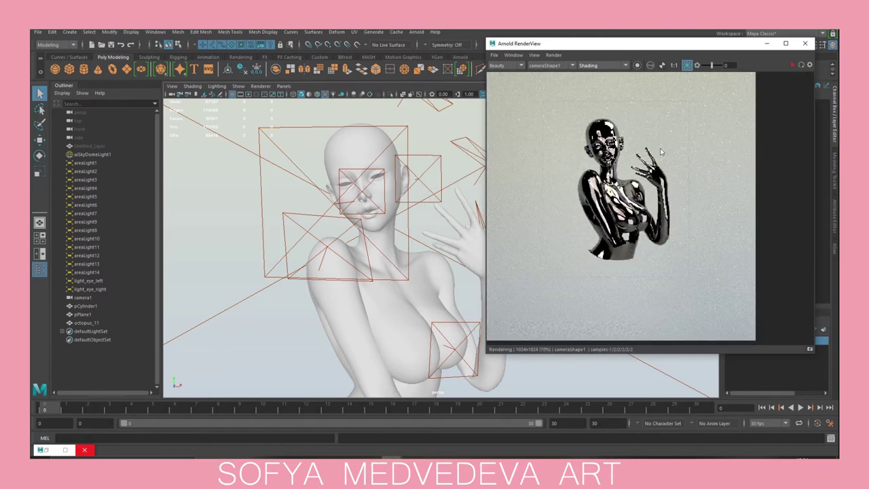
- Minimize the Arnold RenderView and assign a new aiStandardSurface material to the octopus_11 body mesh
left_click(767, 43)
scroll(466, 246, "up", 3)
middle_click_drag(460, 246, 479, 175, "alt")
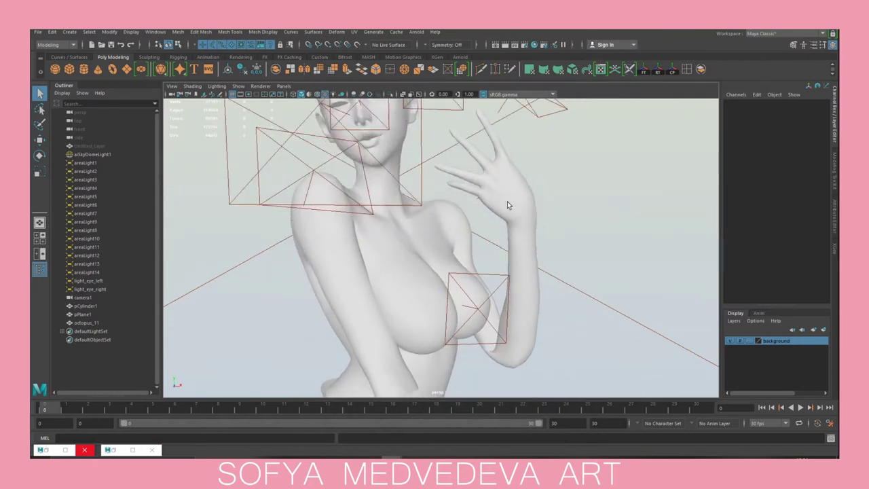
left_click(507, 201)
right_click_drag(507, 201, 500, 419)
left_click(328, 233)
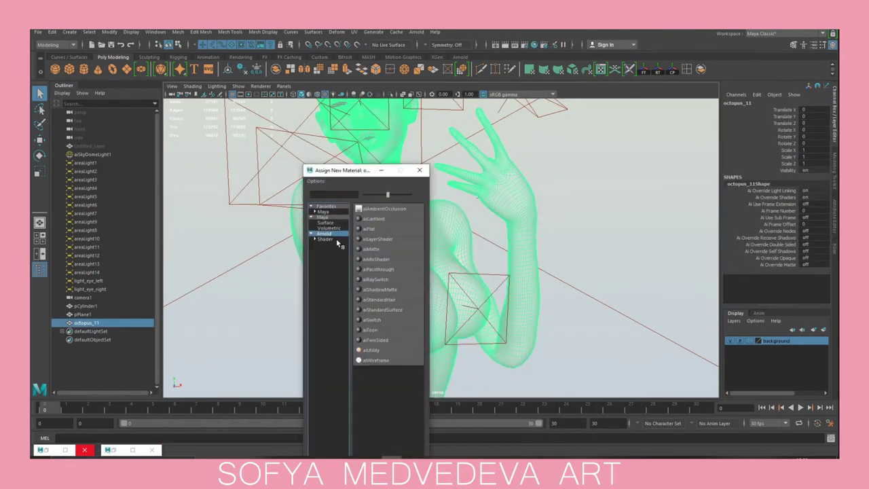
left_click(392, 310)
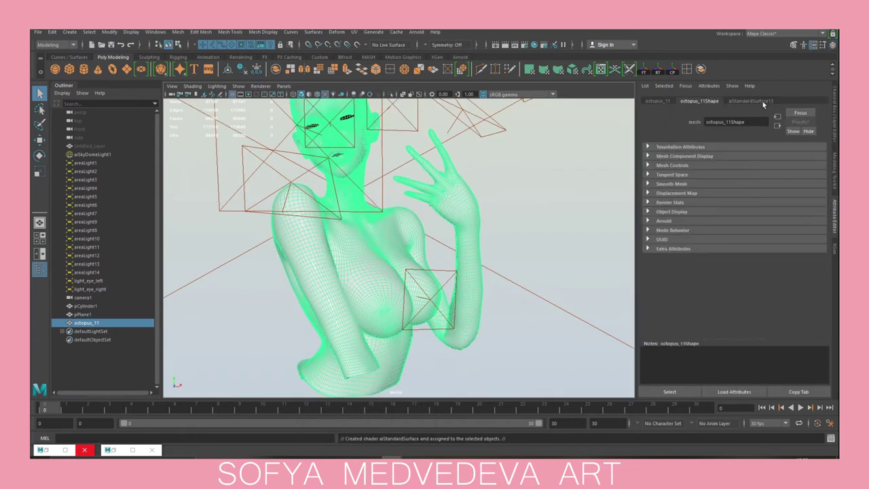
- Rename the body's new aiStandardSurface material as ai_body_test
left_click(753, 101)
double_click(713, 123)
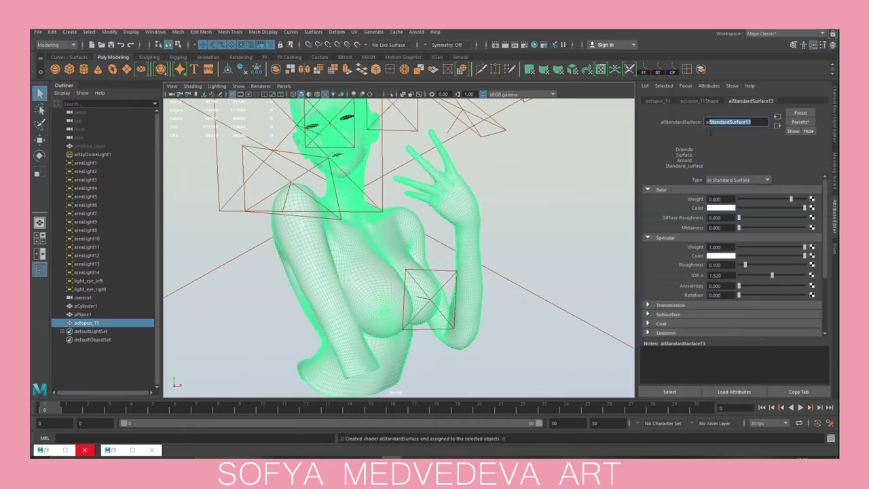
key("BackSpace")
key("Return")
- Deselect the body, render it in the Arnold RenderView to inspect the new material, and minimize the render window
left_click(568, 203)
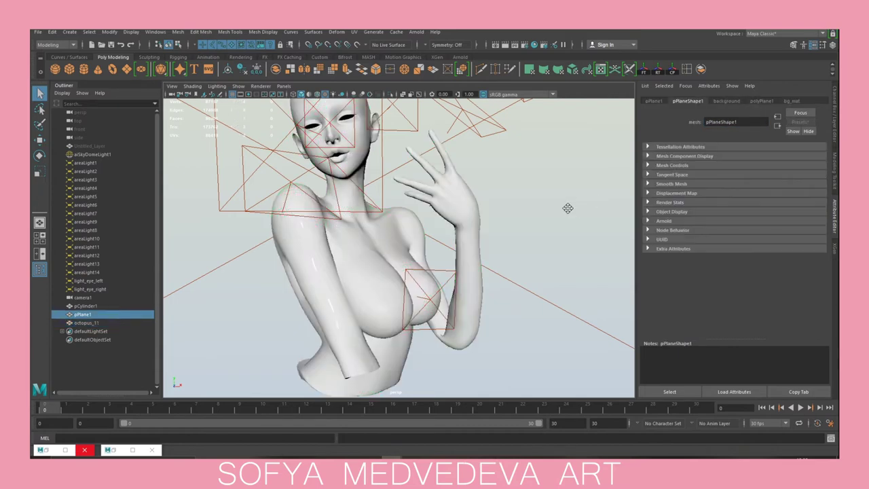
left_click(133, 449)
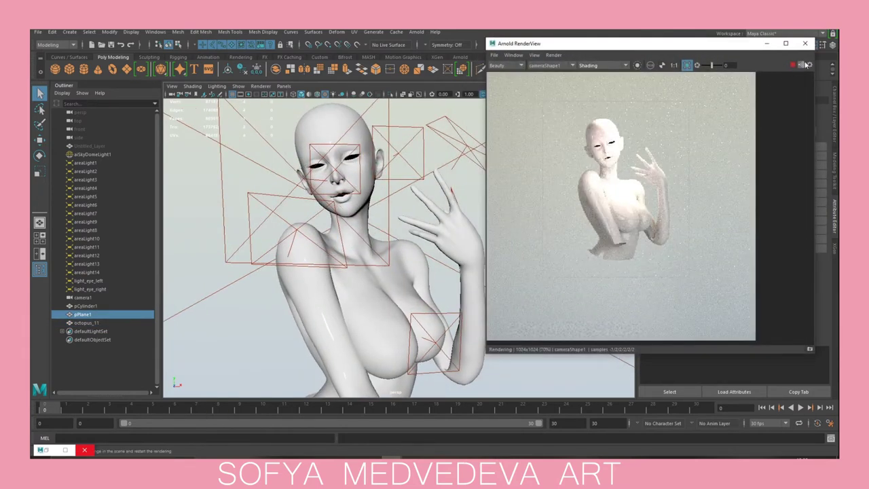
left_click(767, 43)
- In the Arnold export settings of the octopus_11 shape, enable Export Vertex Colors and disable Export Reference Positions
left_click(387, 304)
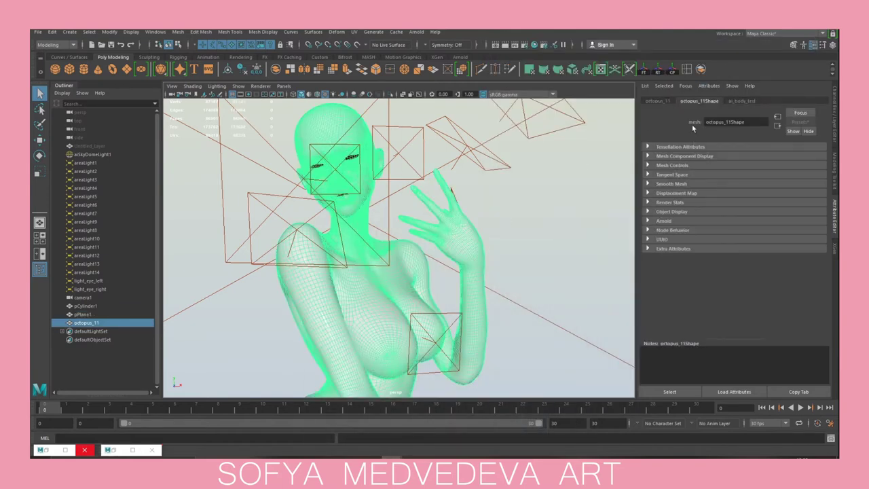
left_click(649, 222)
scroll(672, 236, "down", 3)
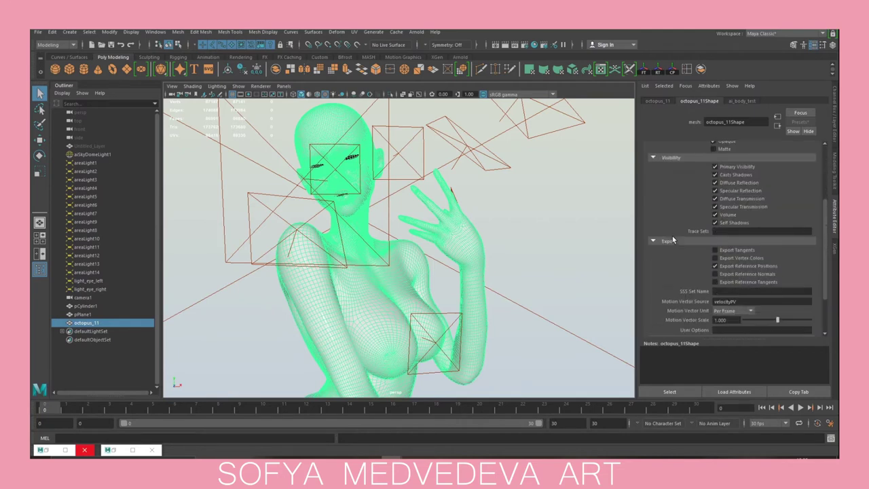
left_click(673, 236)
left_click(716, 241)
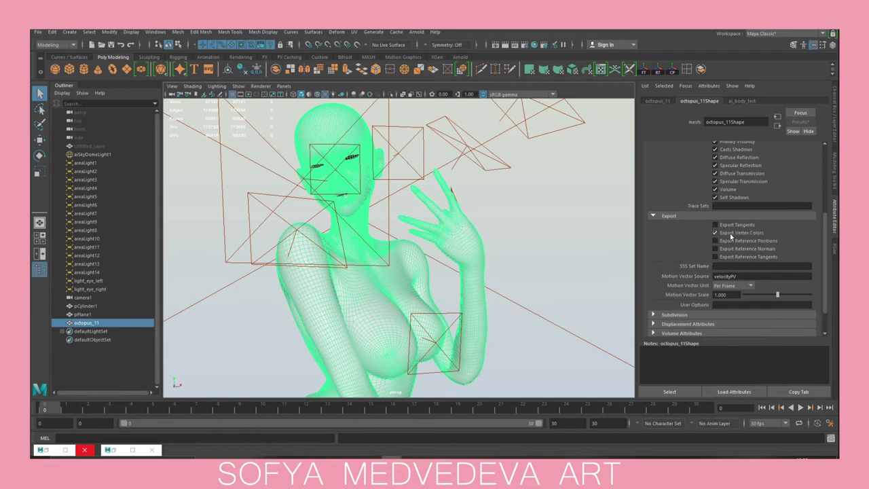
scroll(739, 256, "up", 5)
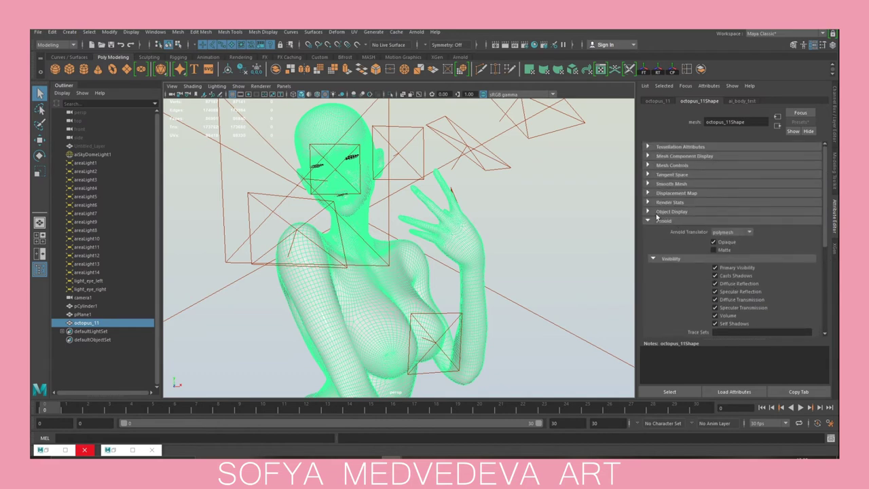
left_click(648, 220)
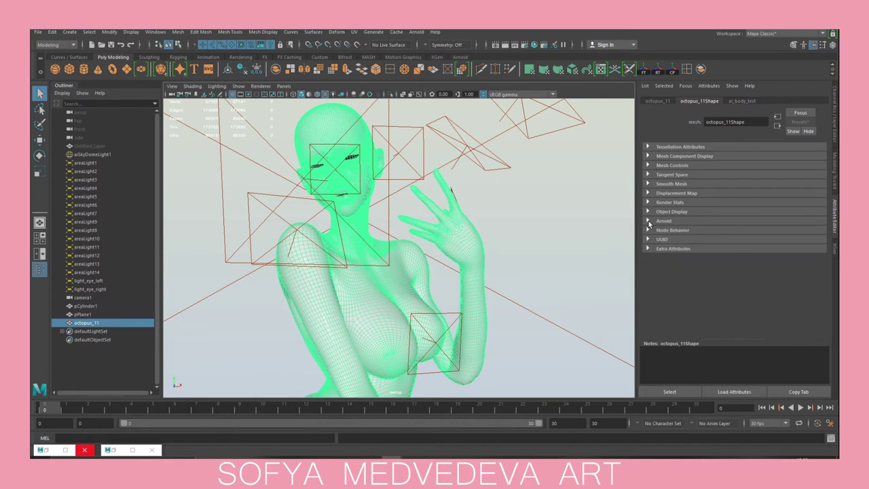
- Copy the current color set name, colorSet0, from the mesh controls of the octopus_11 shape
left_click(647, 166)
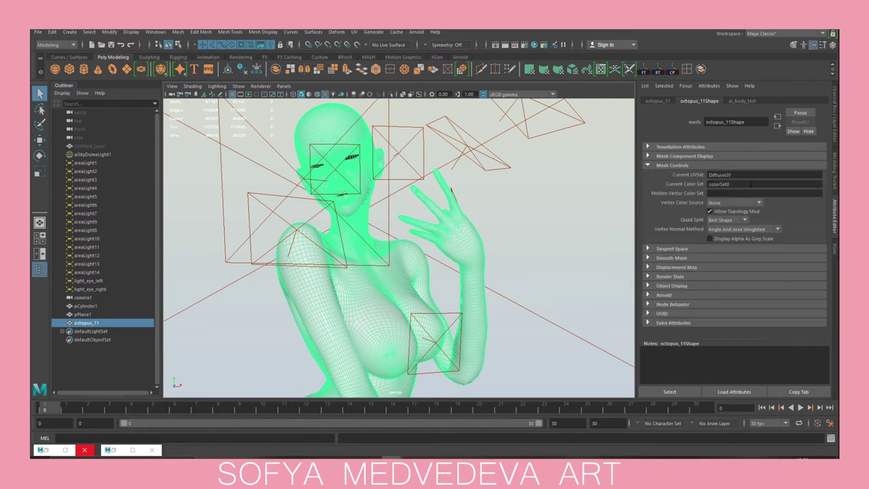
left_click_drag(731, 184, 679, 181)
key("ctrl+c")
left_click(647, 166)
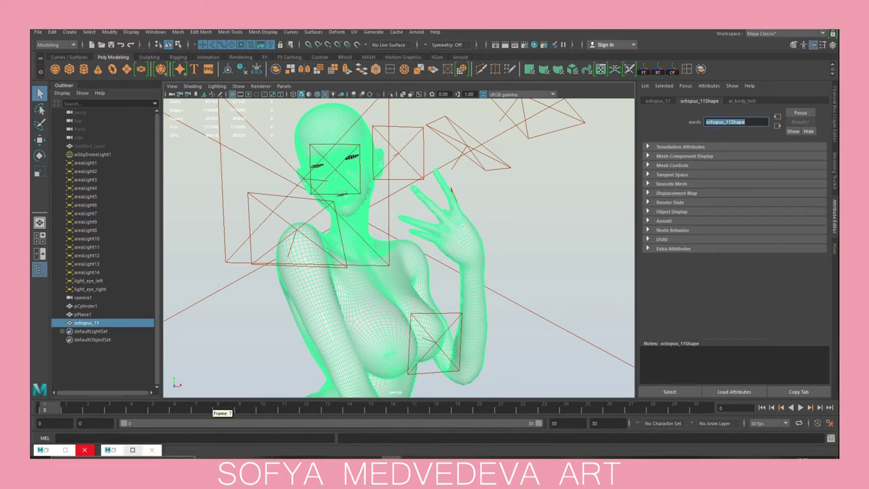
- Restore the Hypershade and graph the input and output connections of the ai_body_test material
left_click(43, 451)
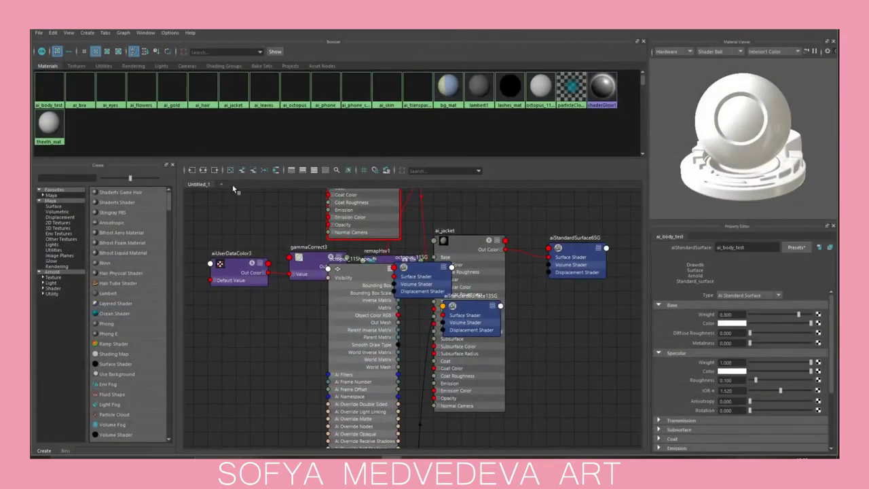
left_click(65, 99)
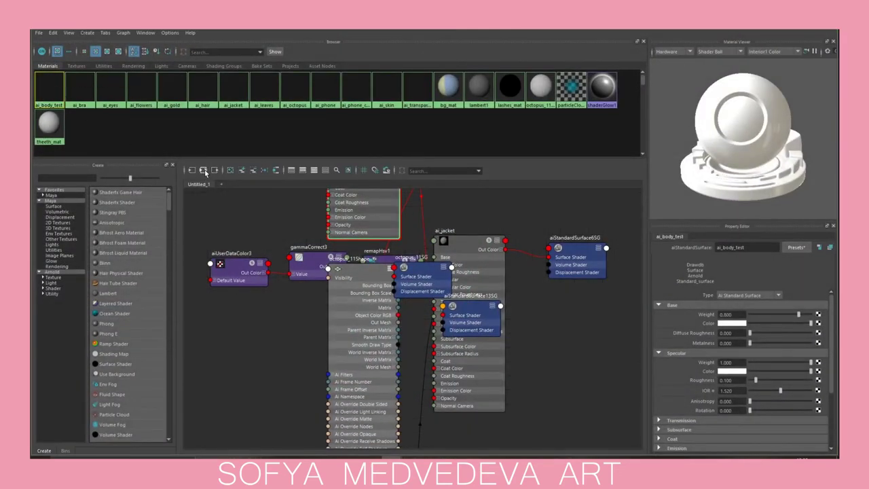
left_click(204, 170)
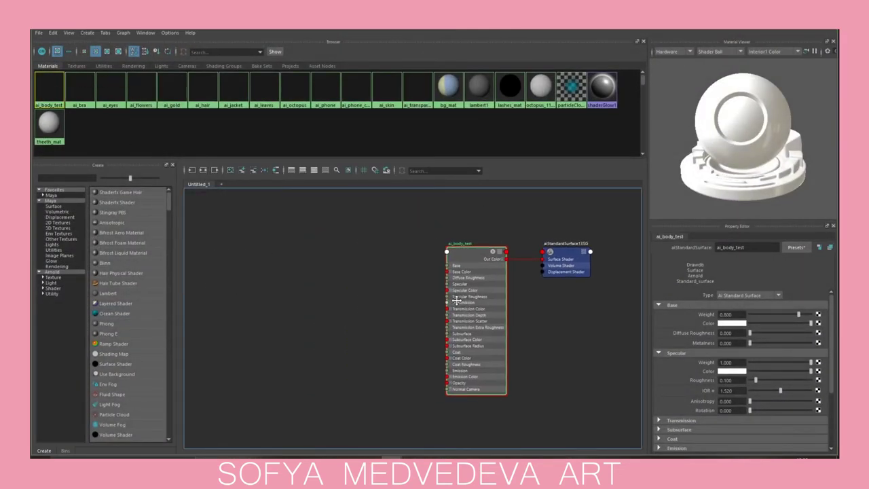
- Create an aiUserDataColor node, connect its color output to the base color of ai_body_test, and move it nearer the material
key("Tab")
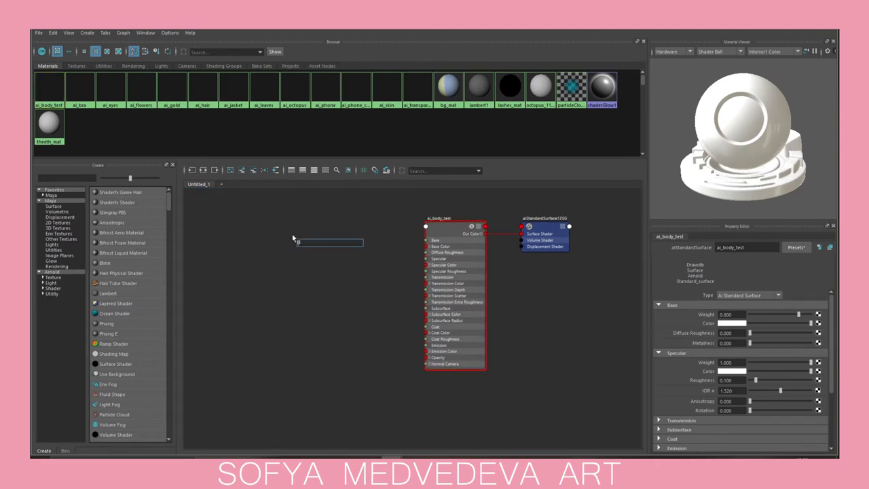
type("ai")
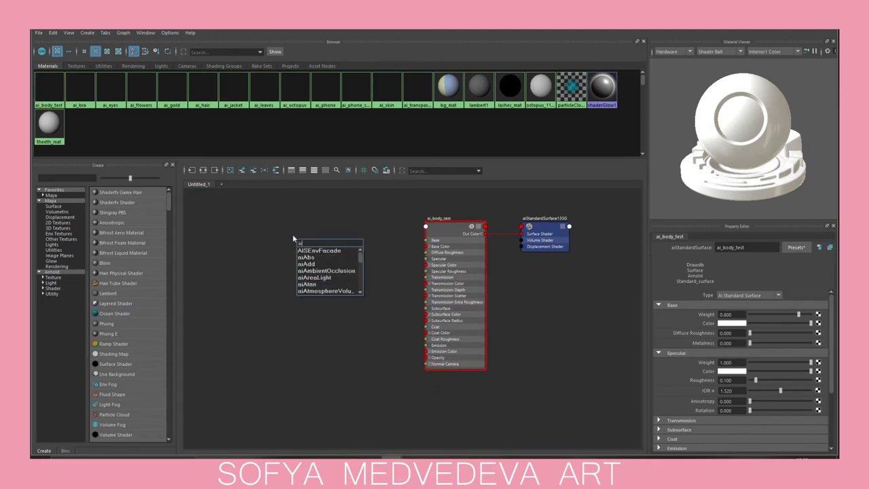
type("use")
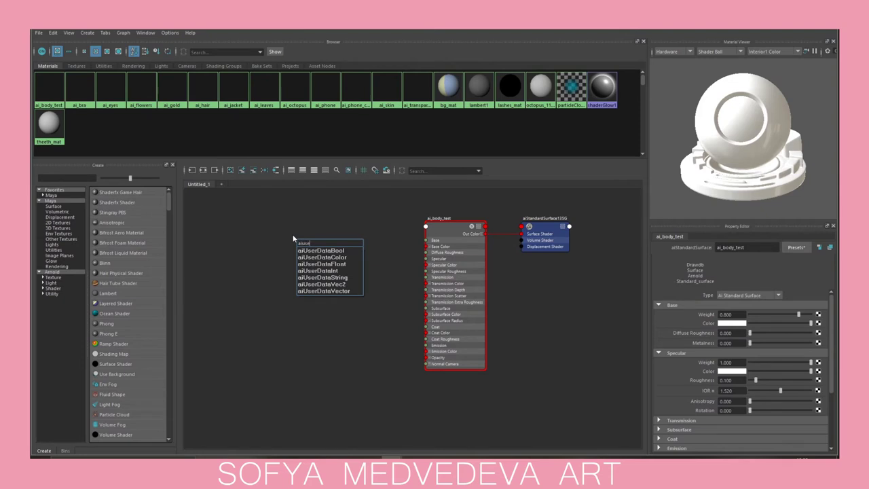
left_click(336, 258)
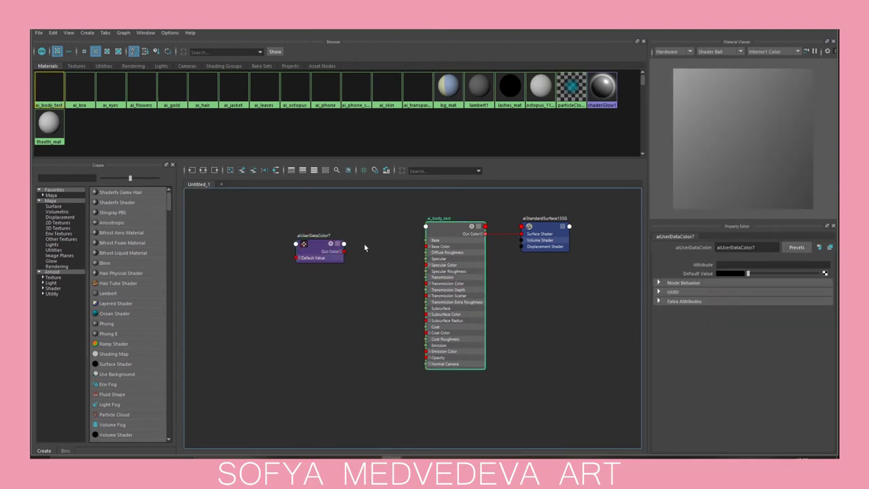
left_click(323, 251)
left_click(442, 232)
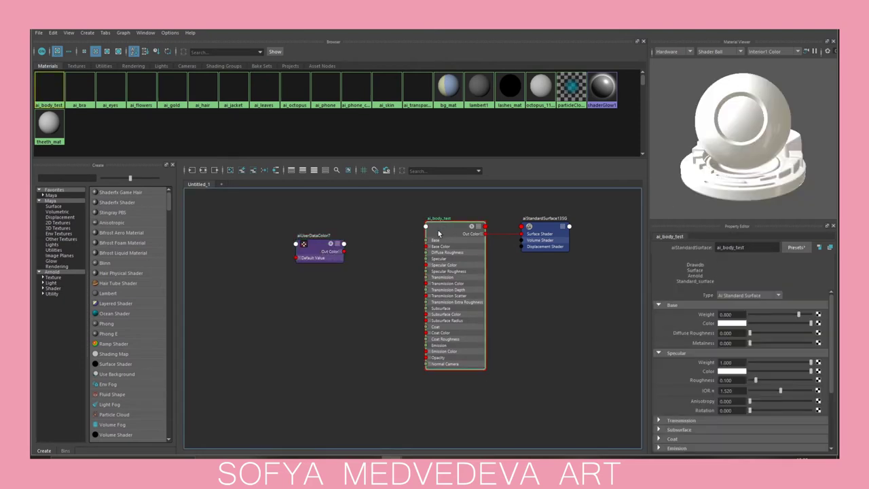
middle_click_drag(314, 254, 682, 325)
left_click_drag(316, 254, 335, 245)
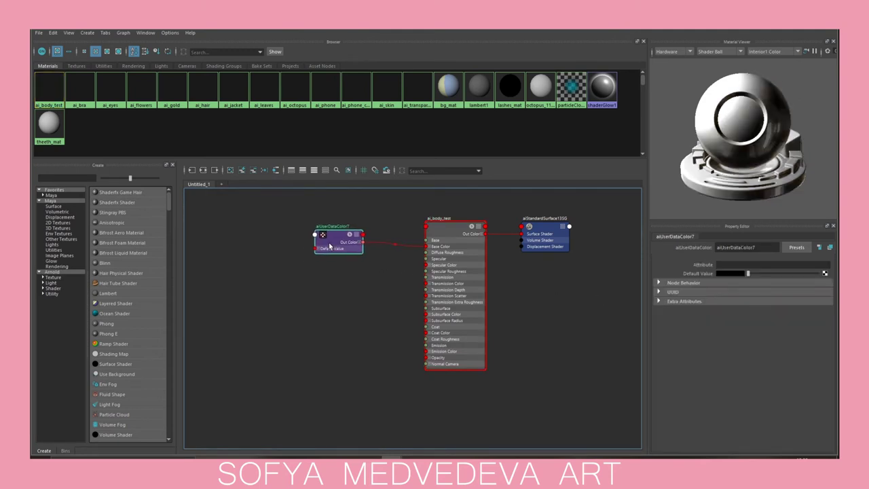
- Set the attribute of the aiUserDataColor node to the copied name colorSet0
left_click(720, 264)
key("ctrl+v")
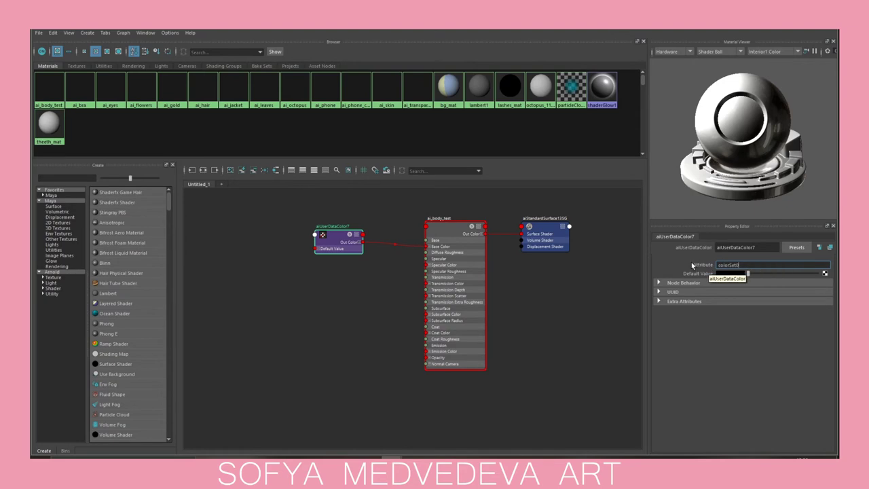
left_click(548, 283)
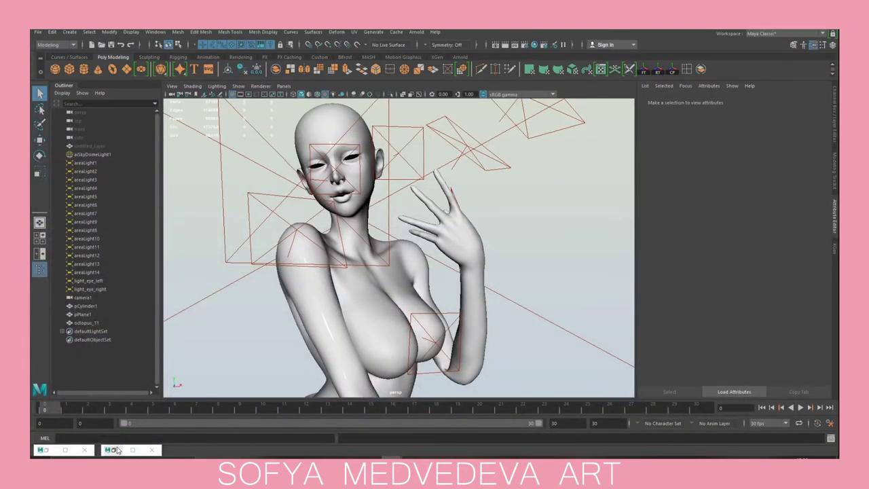
- Restore the Arnold RenderView, render the body to inspect its vertex colors, and stop the render
left_click(129, 449)
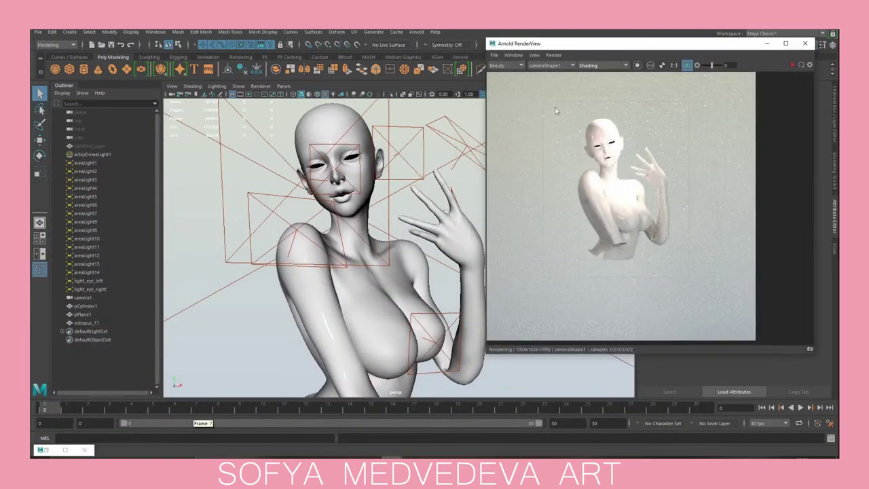
left_click(792, 64)
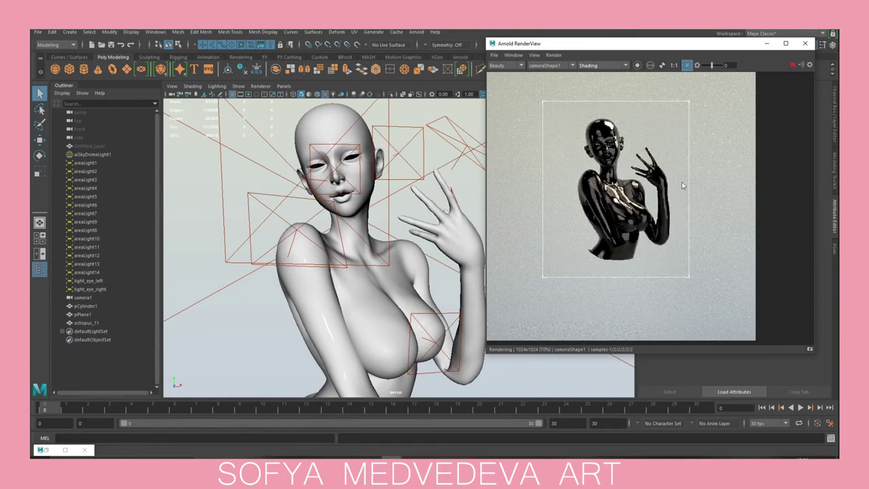
left_click(793, 64)
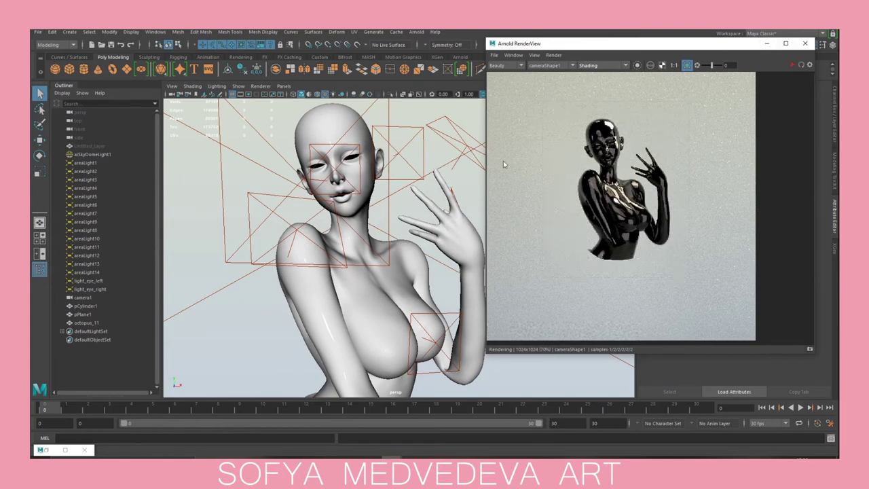
- Return to the Hypershade and set the specular weight of ai_body_test to 0 and its base weight to 1
left_click(45, 450)
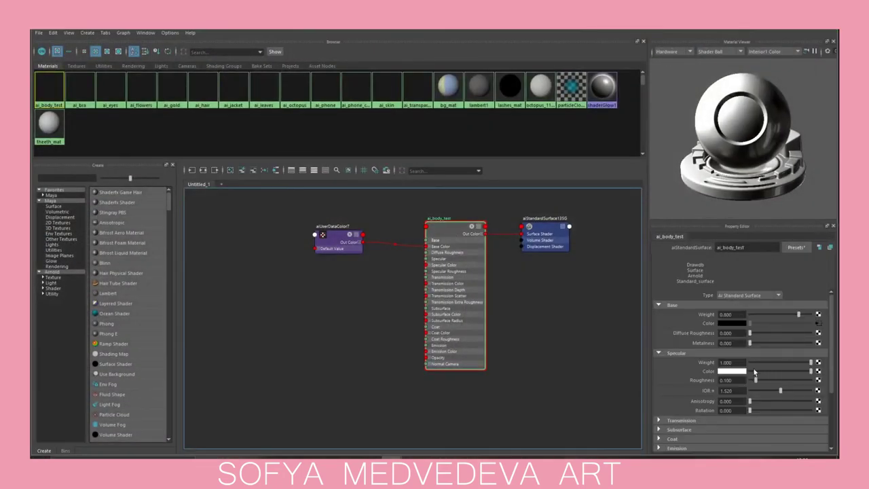
left_click_drag(790, 363, 749, 364)
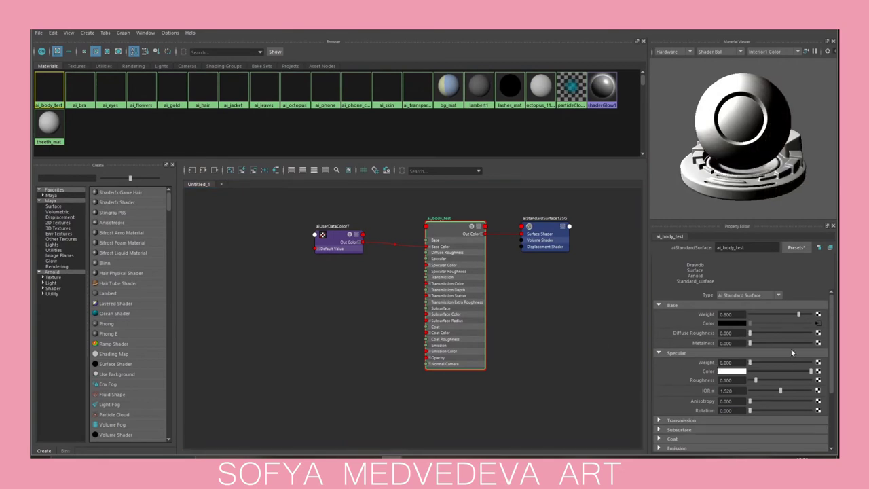
left_click_drag(798, 314, 819, 317)
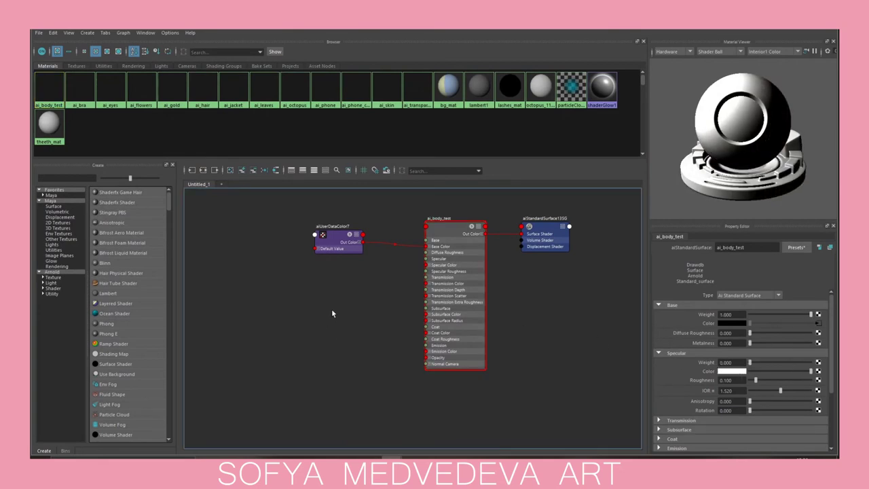
- Add a gammaCorrect node to the ai_body_test shader graph
scroll(353, 292, "up", 5)
scroll(373, 285, "down", 5)
scroll(345, 295, "up", 1)
key("Tab")
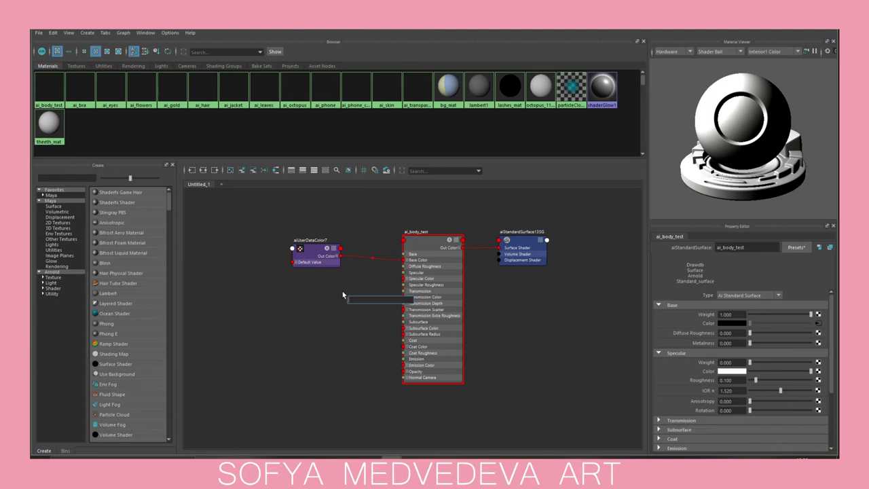
type("ga")
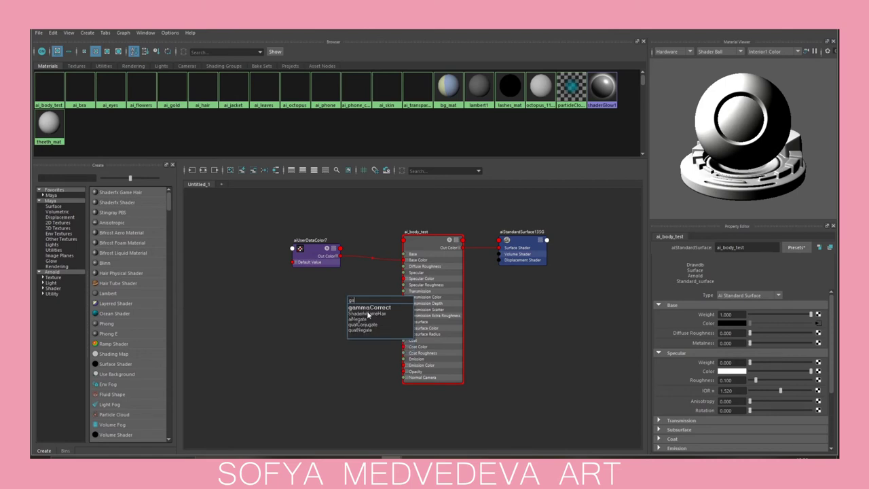
key("Return")
- Set all three gamma values of the gammaCorrect node to 0.454
left_click_drag(740, 288, 606, 281)
type("0")
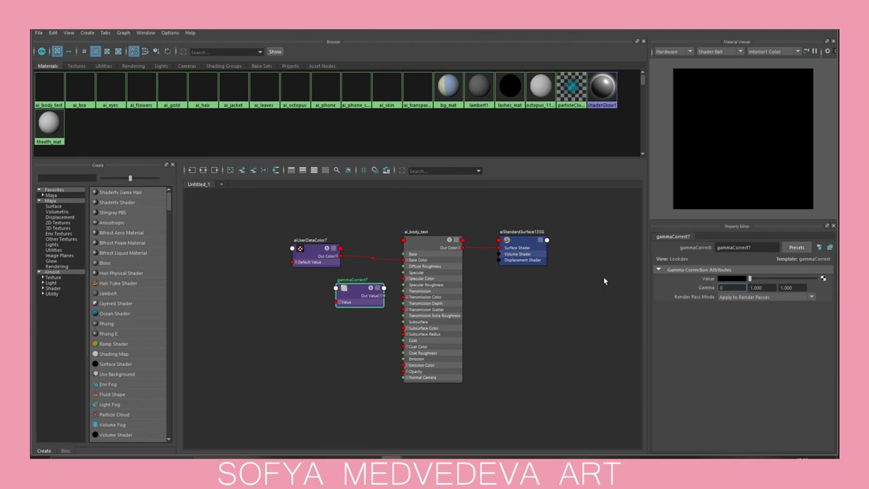
type(".4")
key("Tab")
type("0.454")
key("Tab")
type("0")
left_click(514, 351)
- Connect aiUserDataColor's Out Color to gammaCorrect's Value and gammaCorrect's Out Value to the Base Color of ai_body_test
left_click_drag(361, 293, 366, 285)
left_click_drag(341, 256, 341, 293)
left_click_drag(316, 263, 294, 265)
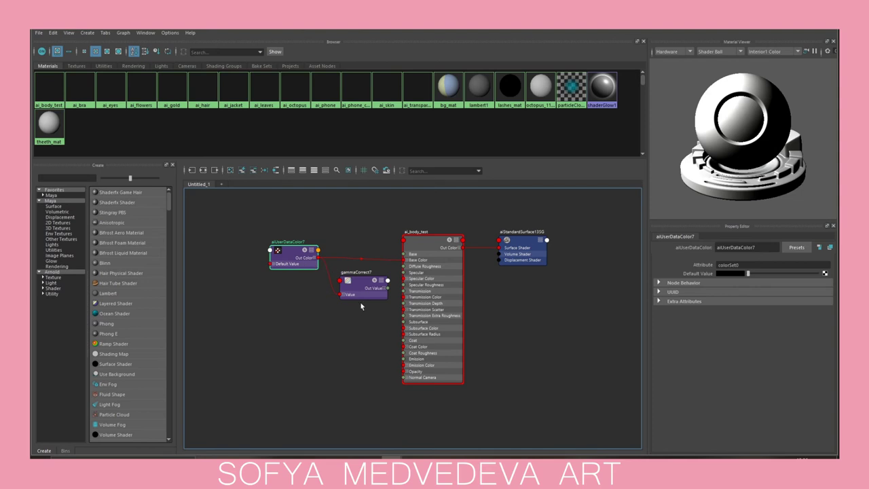
left_click(407, 249)
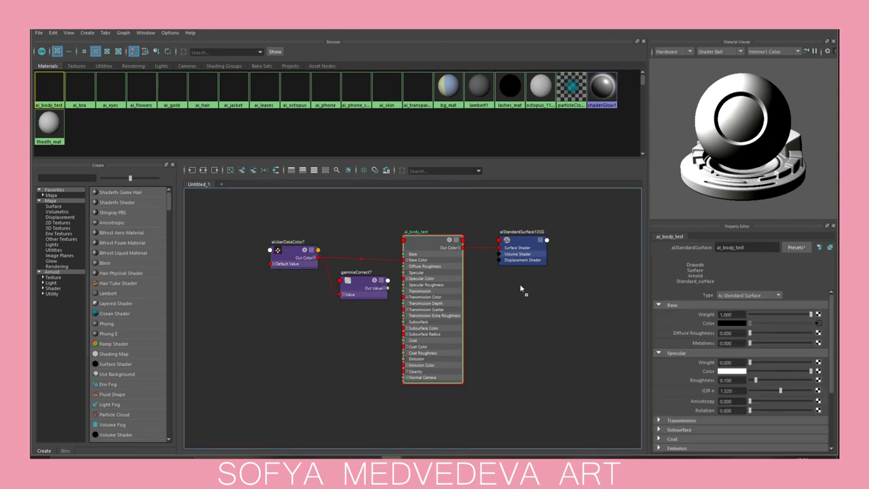
middle_click_drag(658, 325, 673, 325)
left_click_drag(359, 284, 355, 264)
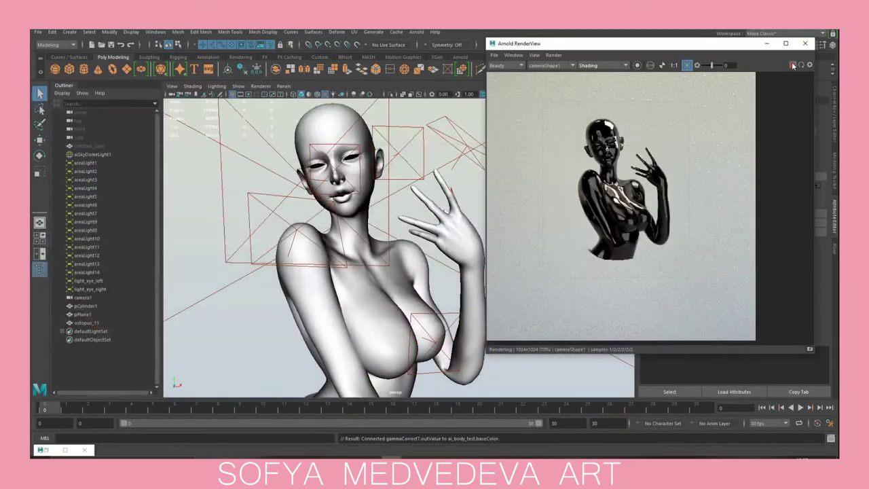
- Rerun the Arnold render of the body, select the octopus_11 mesh and minimize the RenderView
left_click(793, 66)
left_click(793, 64)
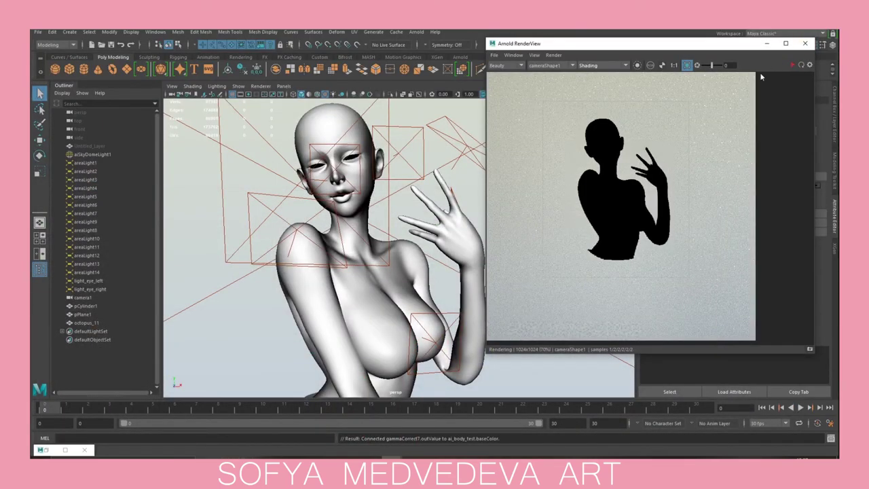
left_click(365, 319)
left_click(365, 323)
left_click(766, 43)
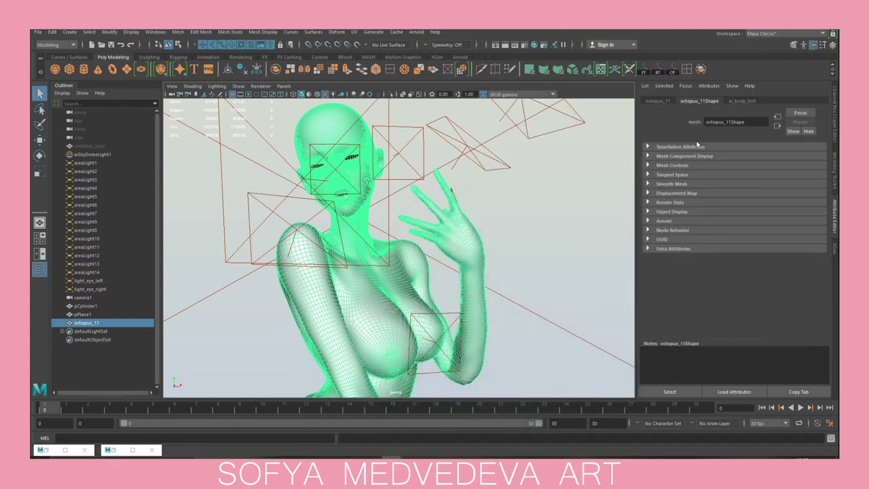
- Check the Arnold Export Vertex Colors setting and the current color set in Mesh Controls of octopus_11Shape
left_click(654, 221)
scroll(724, 216, "down", 6)
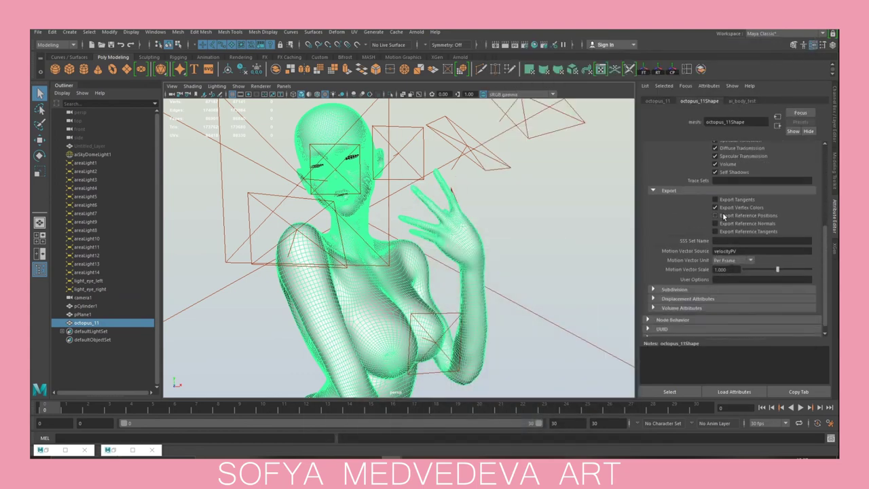
scroll(698, 201, "up", 6)
left_click(654, 221)
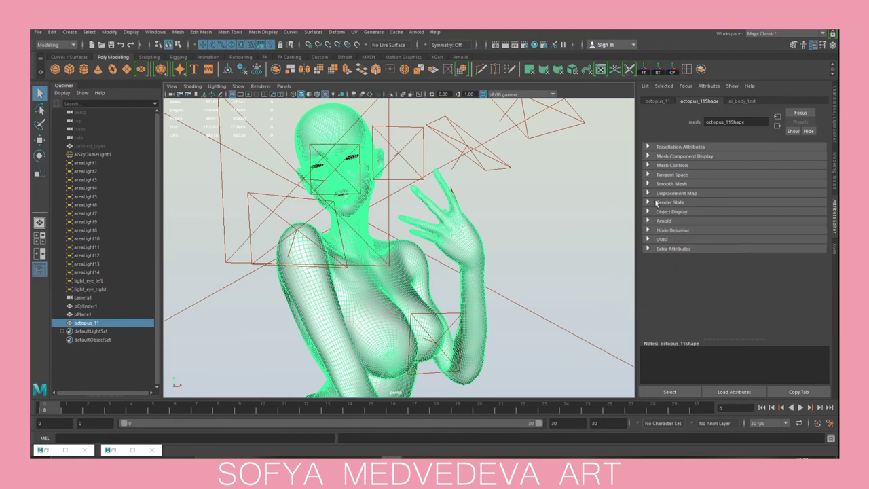
left_click(656, 166)
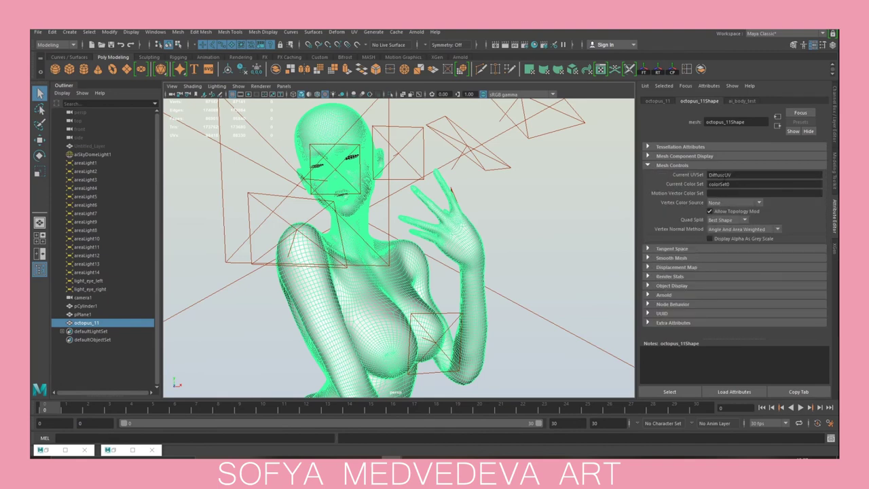
- Restore the Arnold RenderView, render the body again and close the view
left_click(132, 451)
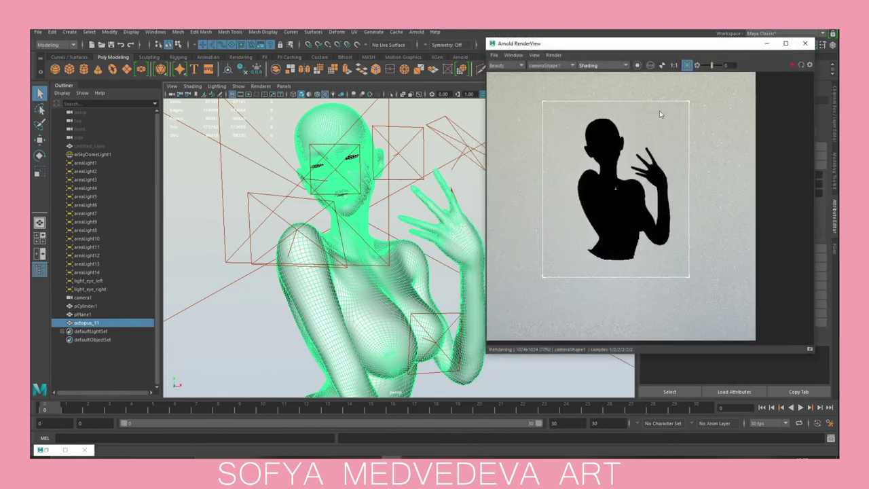
left_click(792, 65)
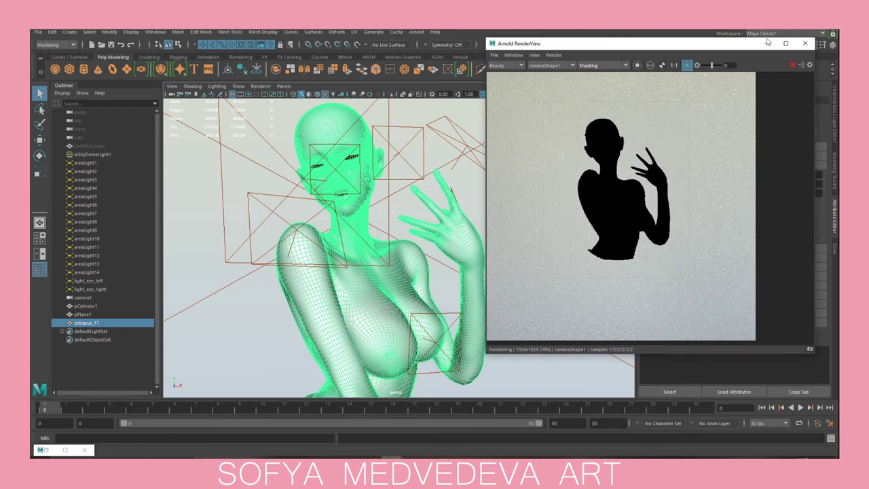
left_click(805, 43)
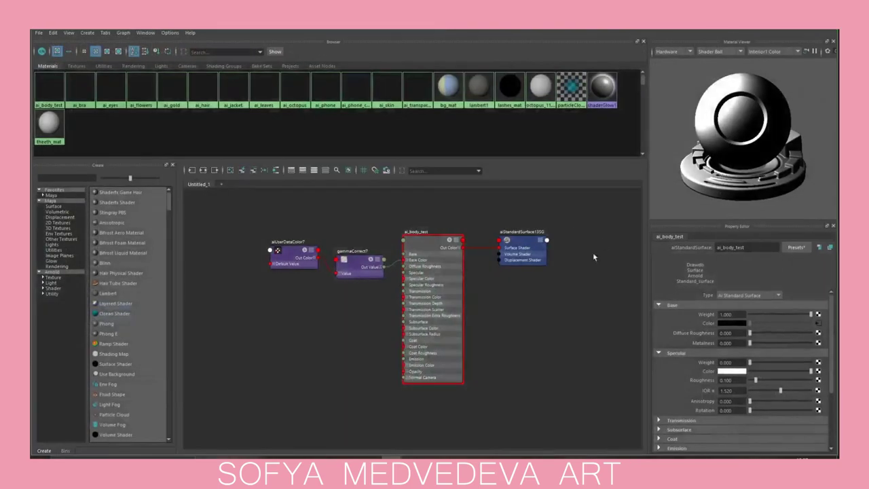
- Move the Hypershade aside and assign the ai_body_test material to the octopus_11 body mesh
left_click(424, 249)
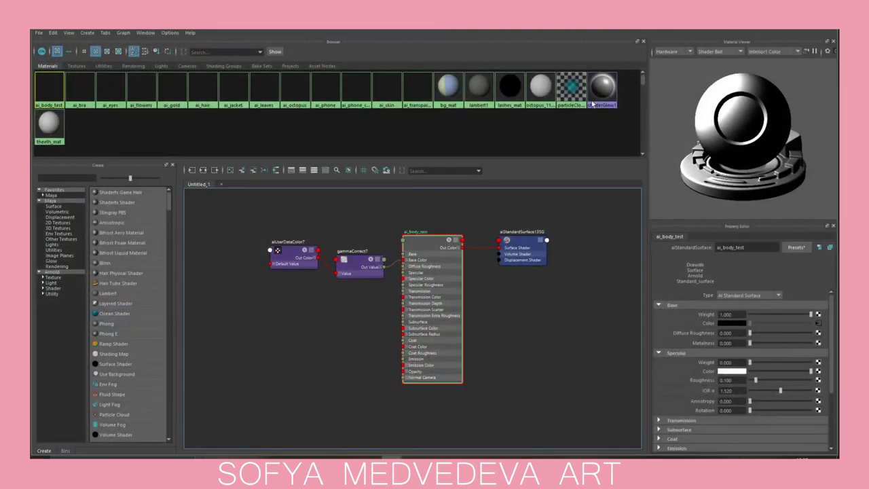
left_click_drag(697, 27, 711, 154)
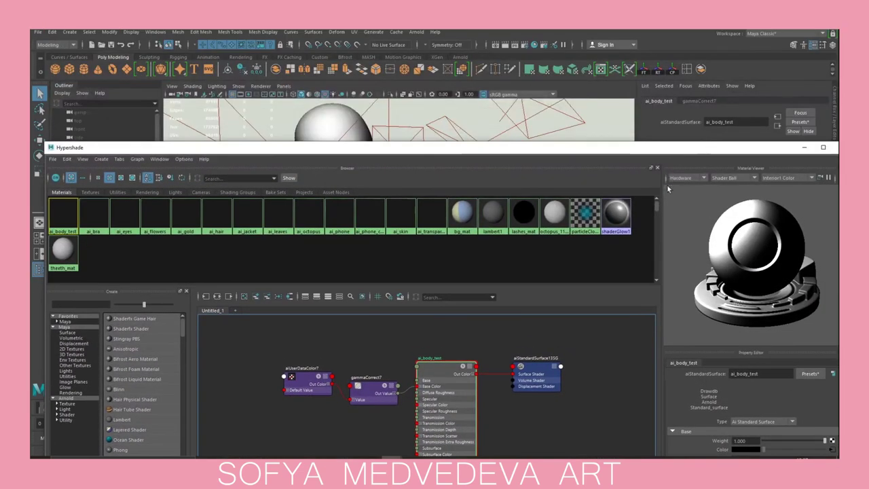
middle_click_drag(429, 367, 336, 112)
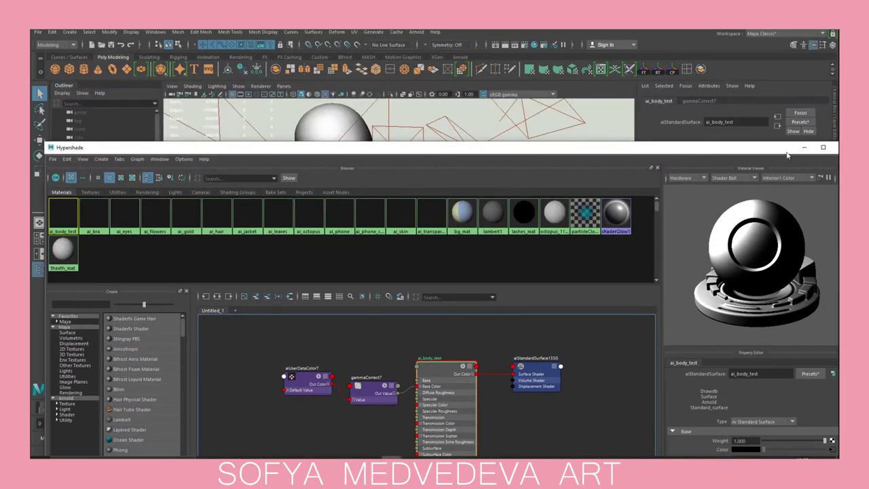
left_click(823, 147)
- Reopen the Arnold RenderView afresh and render the body with the reassigned material
left_click(416, 32)
left_click(428, 42)
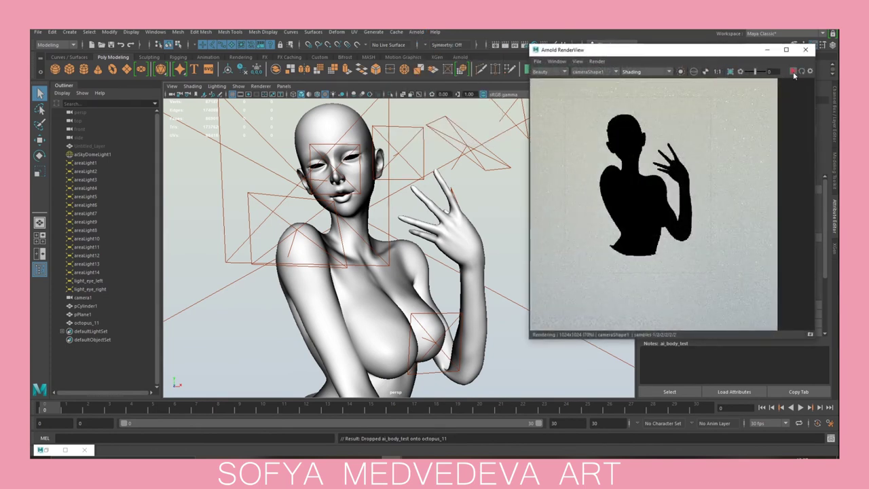
left_click(806, 49)
left_click(417, 32)
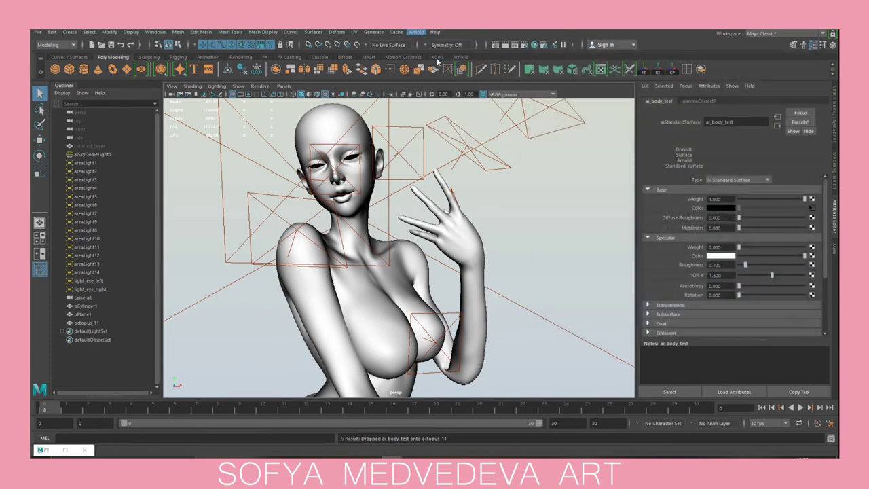
left_click(434, 54)
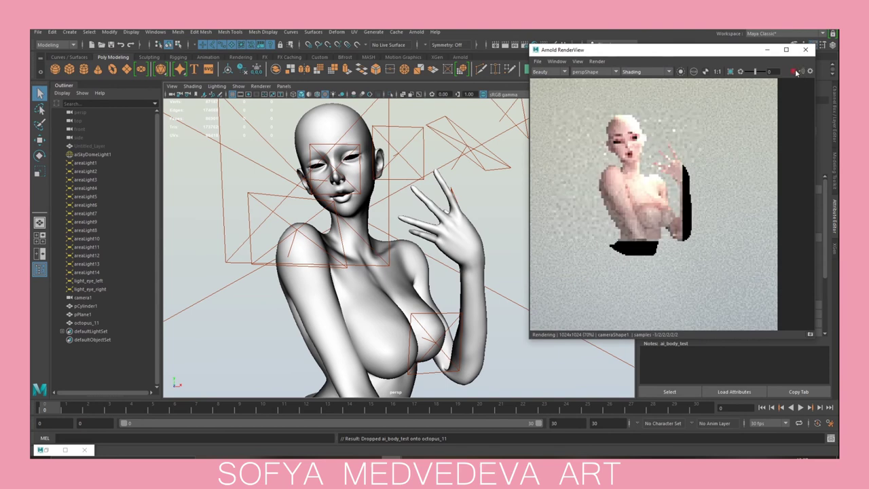
- Limit the render to a region around the body and inspect the painted colors on the face and skin
middle_click_drag(661, 174, 672, 188)
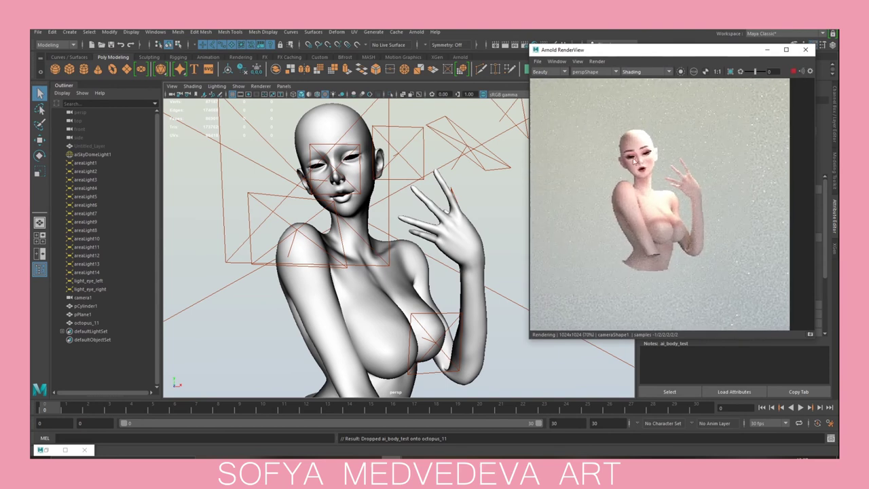
left_click_drag(594, 116, 711, 281)
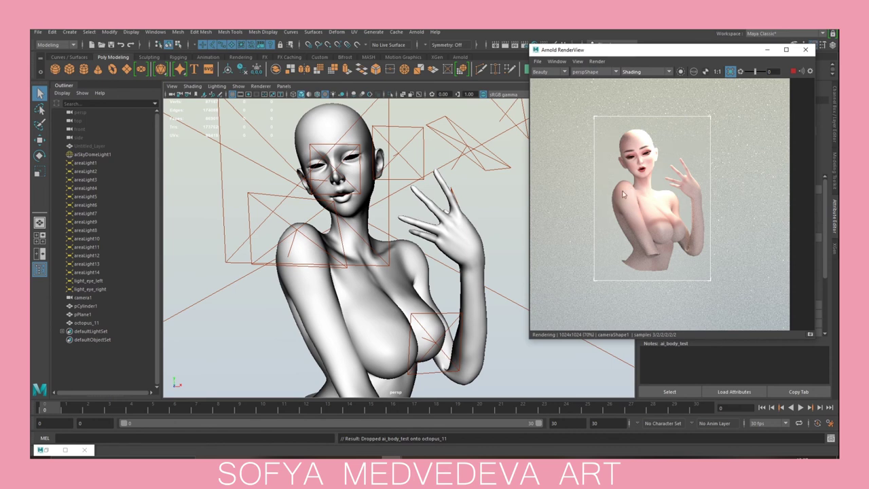
scroll(614, 204, "up", 2)
scroll(633, 207, "up", 1)
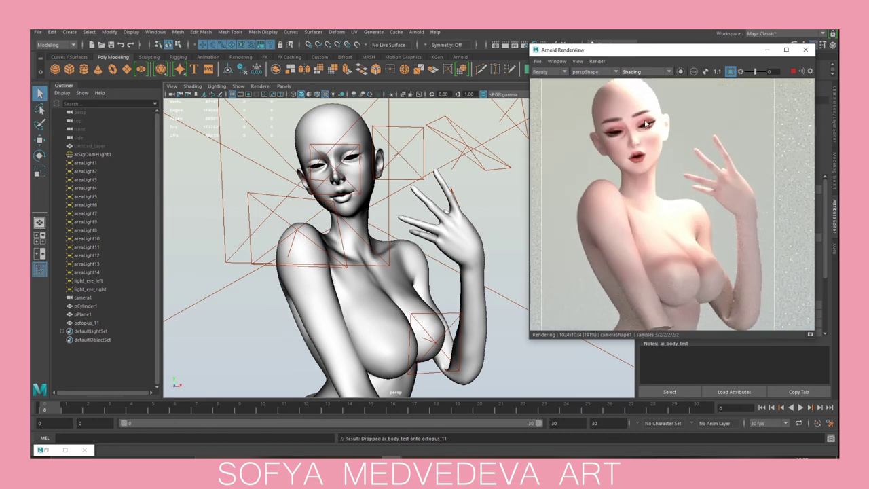
scroll(711, 181, "up", 1)
scroll(711, 181, "down", 2)
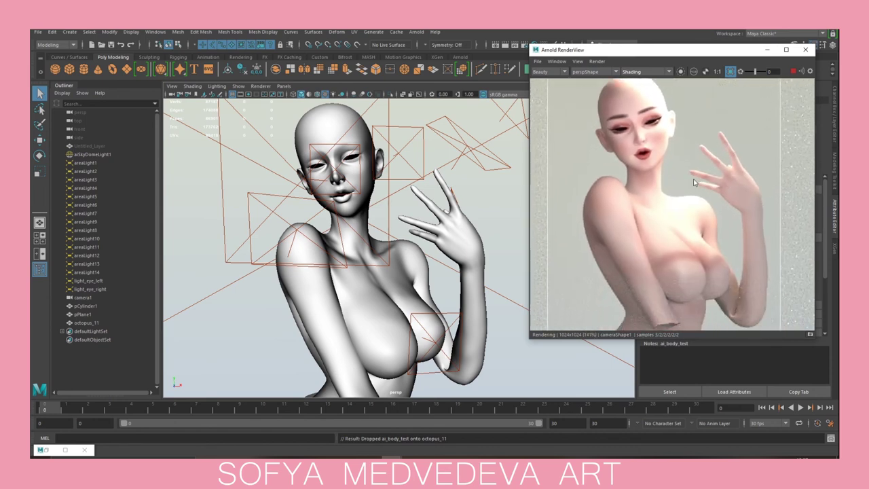